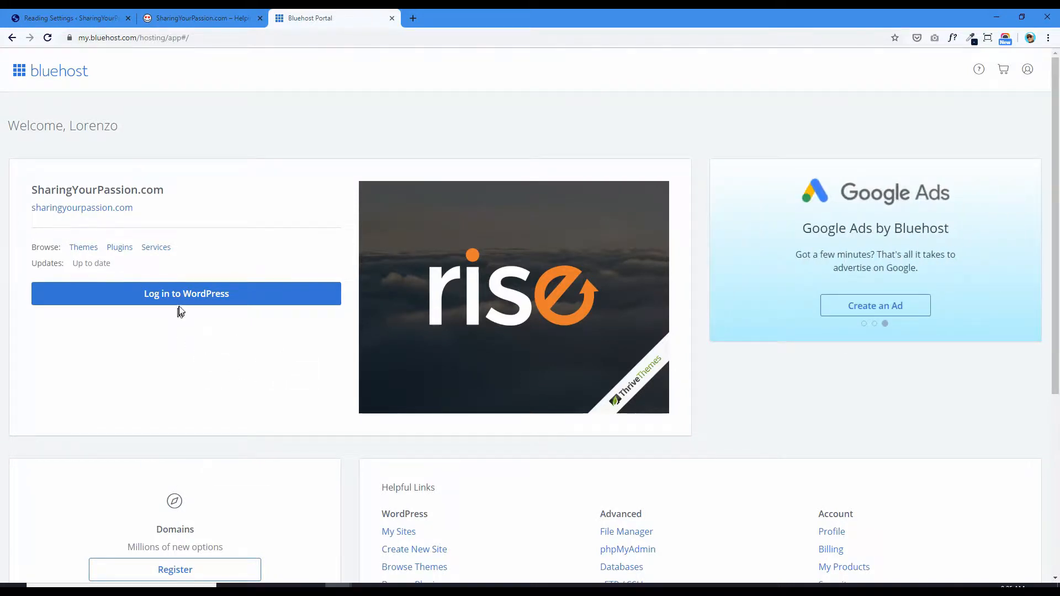
# Step: Log in to the SharingYourPassion.com WordPress dashboard from the Bluehost portal and look over the site's custom homepage
pyautogui.click(194, 295)
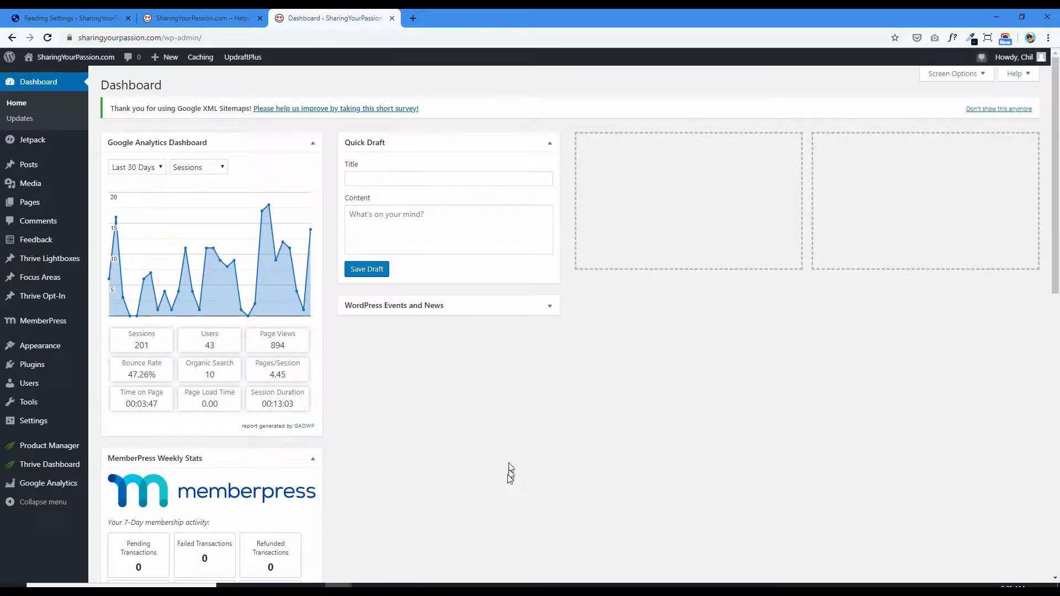
pyautogui.scroll(-13, 429, 383)
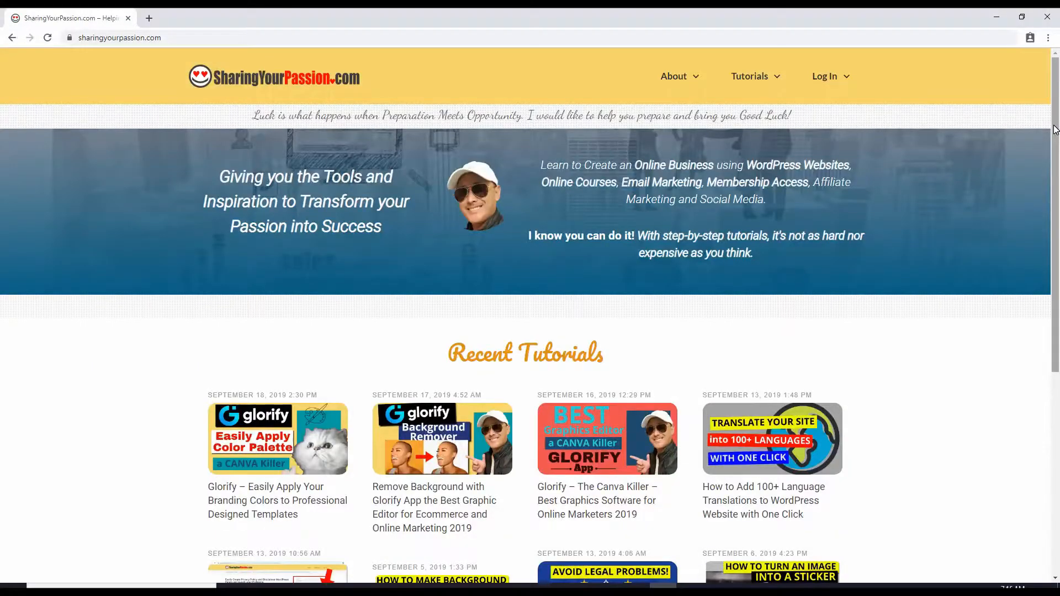
pyautogui.moveTo(1056, 130); pyautogui.dragTo(1048, 289)
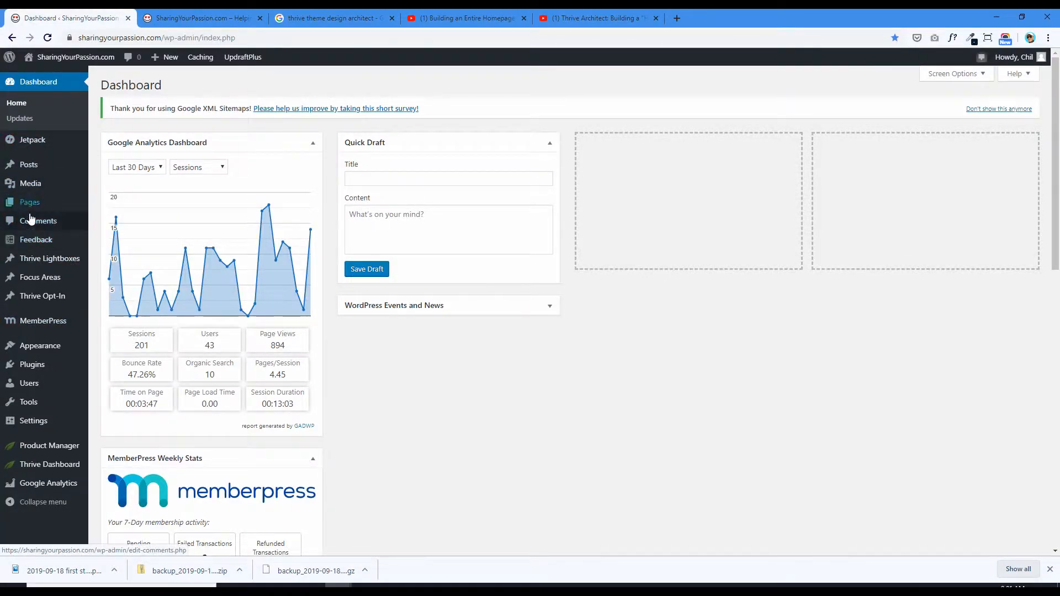
# Step: View the active Rise theme's details and examine the site's blog-style front page with its sidebar
pyautogui.click(59, 347)
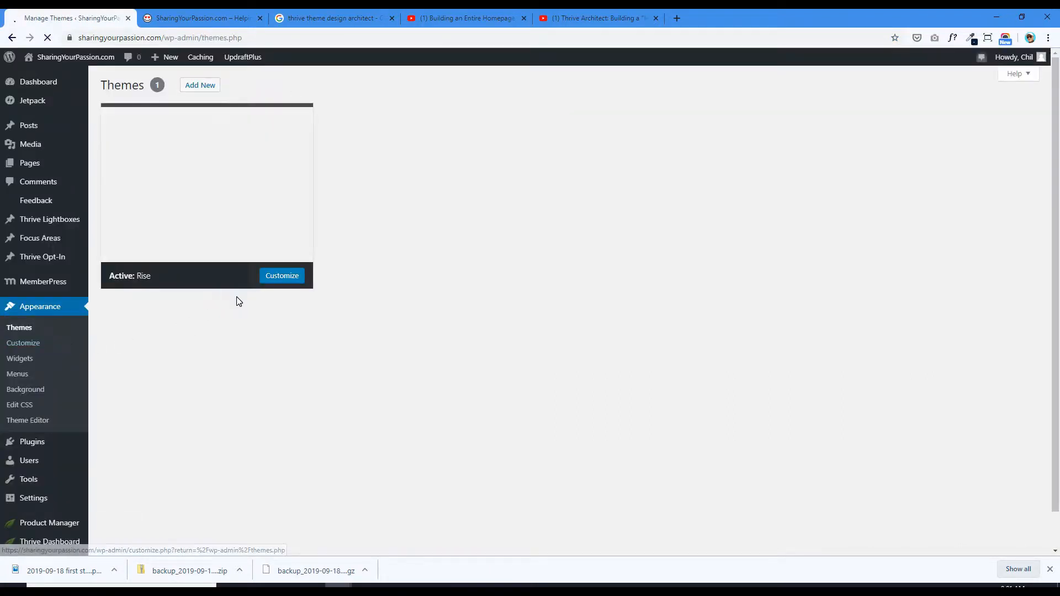
pyautogui.click(210, 240)
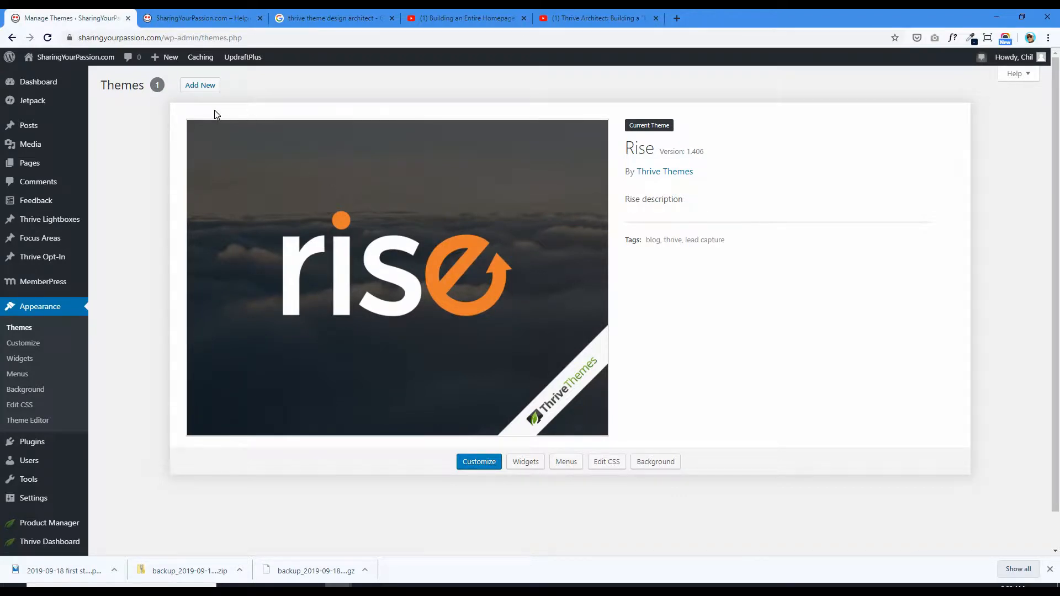
pyautogui.click(217, 19)
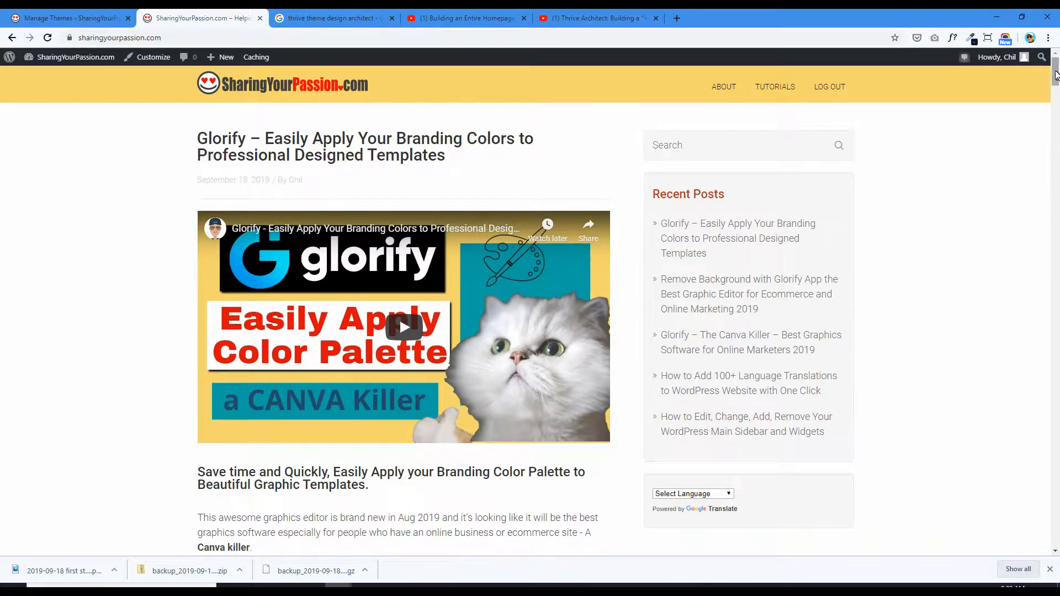
pyautogui.moveTo(1055, 76); pyautogui.dragTo(1021, 67)
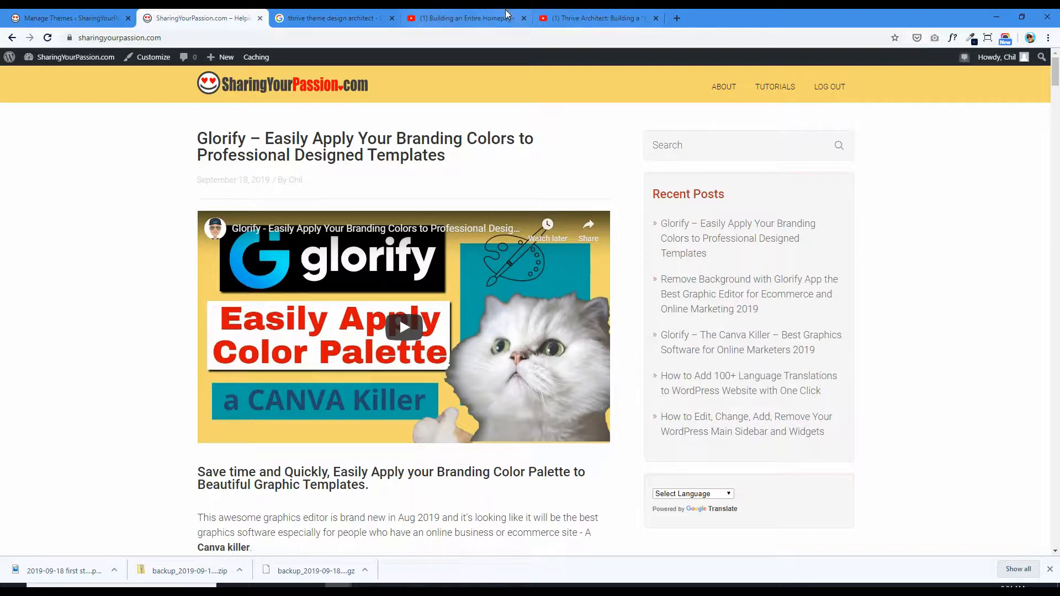
# Step: Open the Home page from the WordPress page list for editing and launch Thrive Architect on it
pyautogui.click(65, 24)
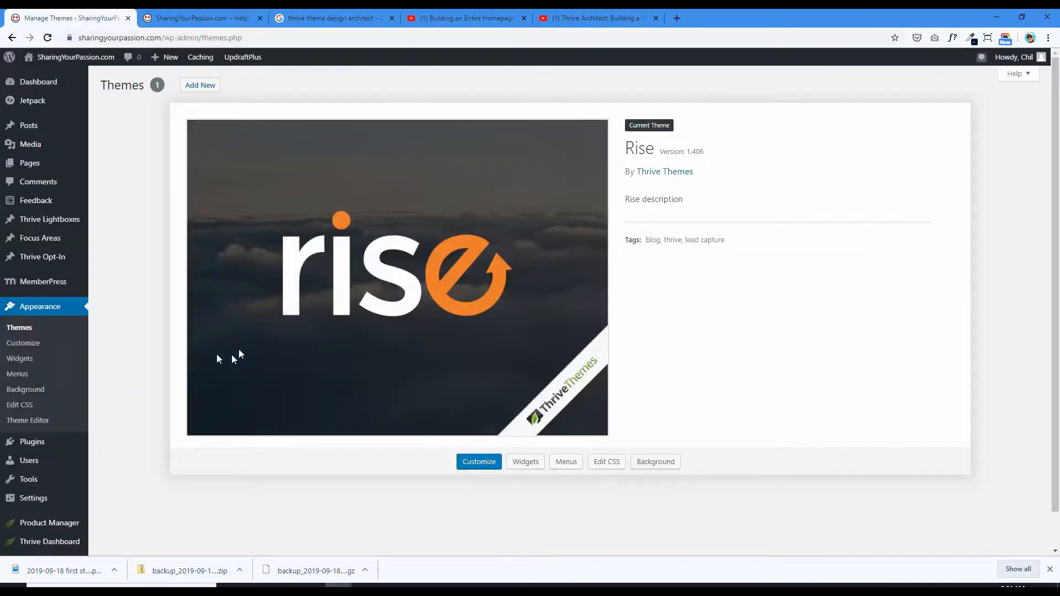
pyautogui.click(31, 167)
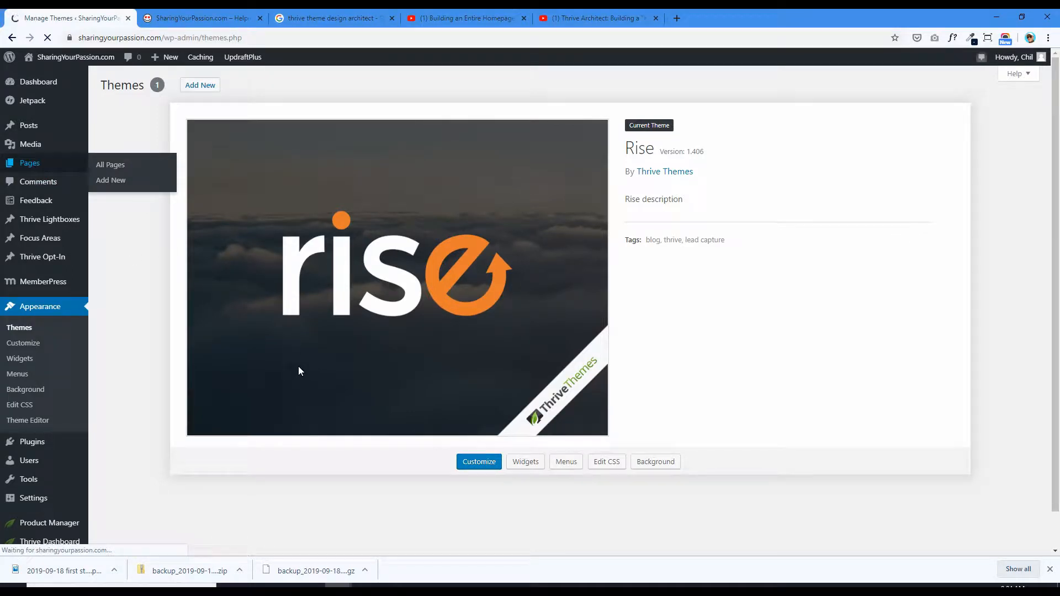
pyautogui.scroll(-2, 360, 342)
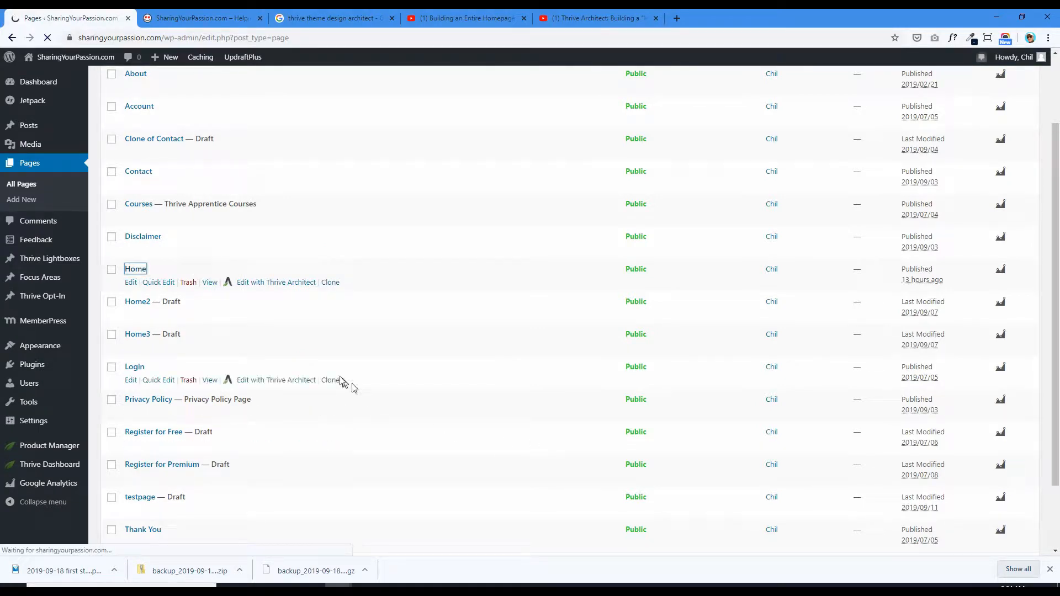
pyautogui.click(276, 284)
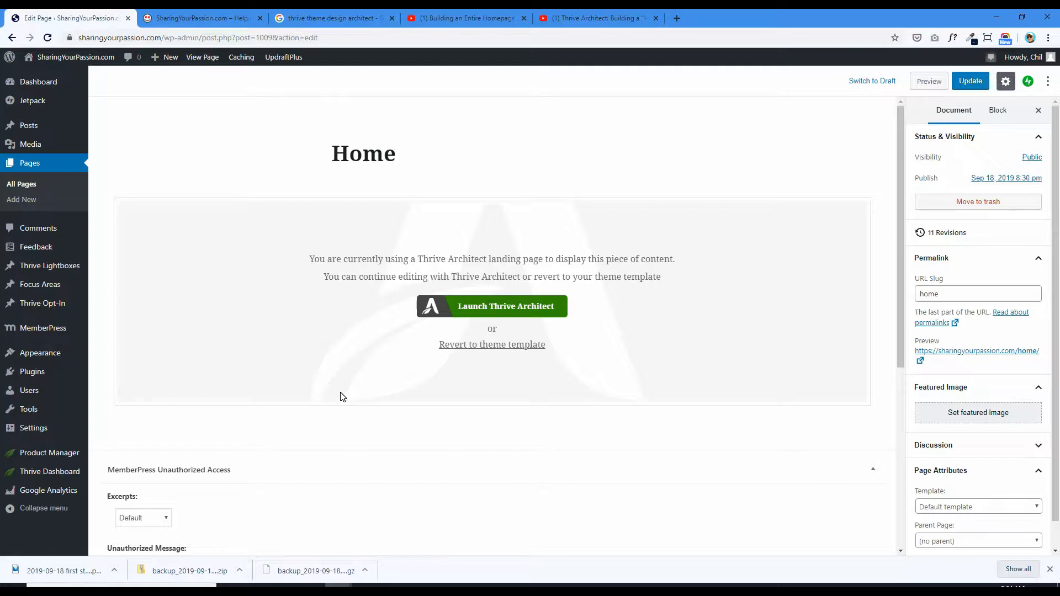
pyautogui.click(513, 313)
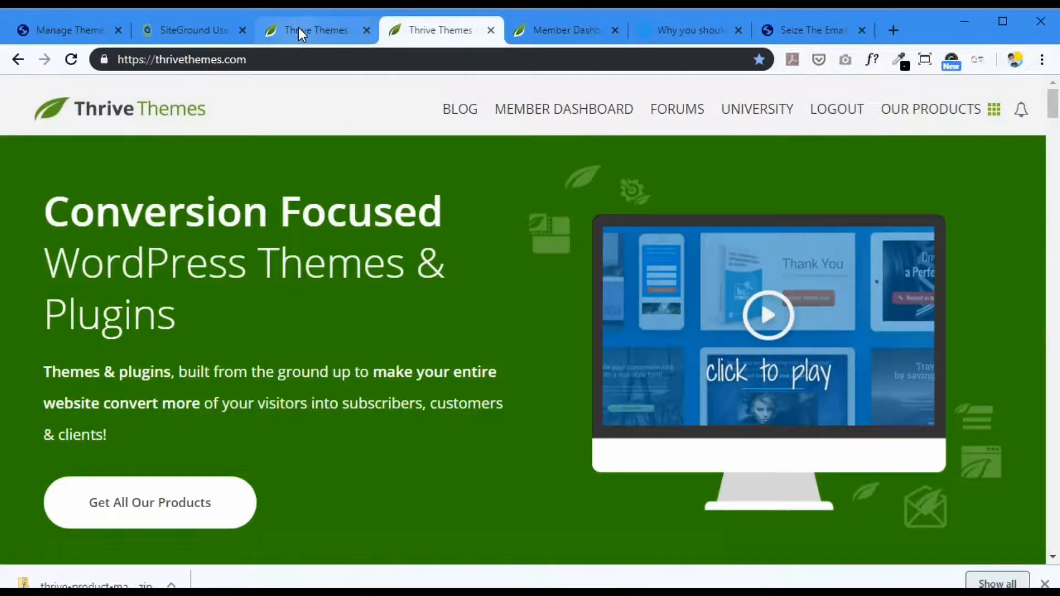
# Step: Examine the sample Thrive Architect landing page and homepage templates on the gracias.net testing page, including the personal brand, yoga studio and podcast designs
pyautogui.click(298, 29)
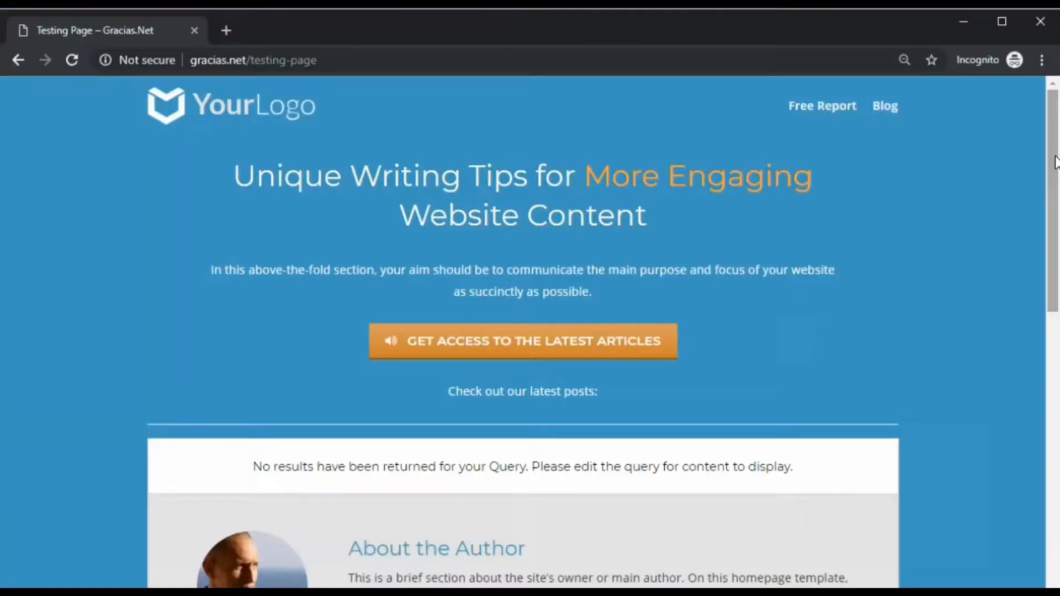
pyautogui.scroll(-8, 530, 331)
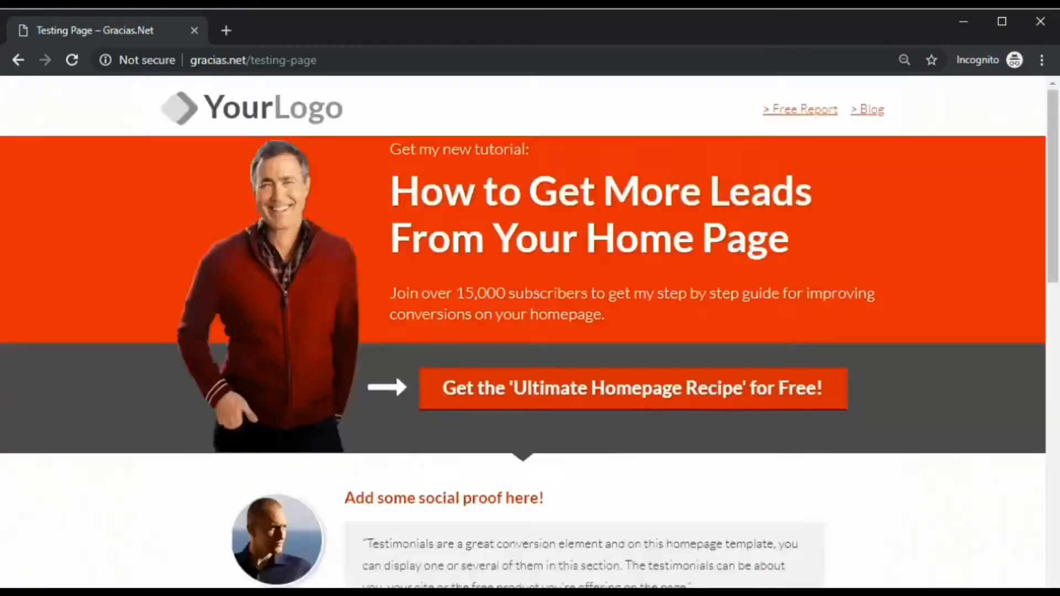
pyautogui.scroll(-15, 395, 362)
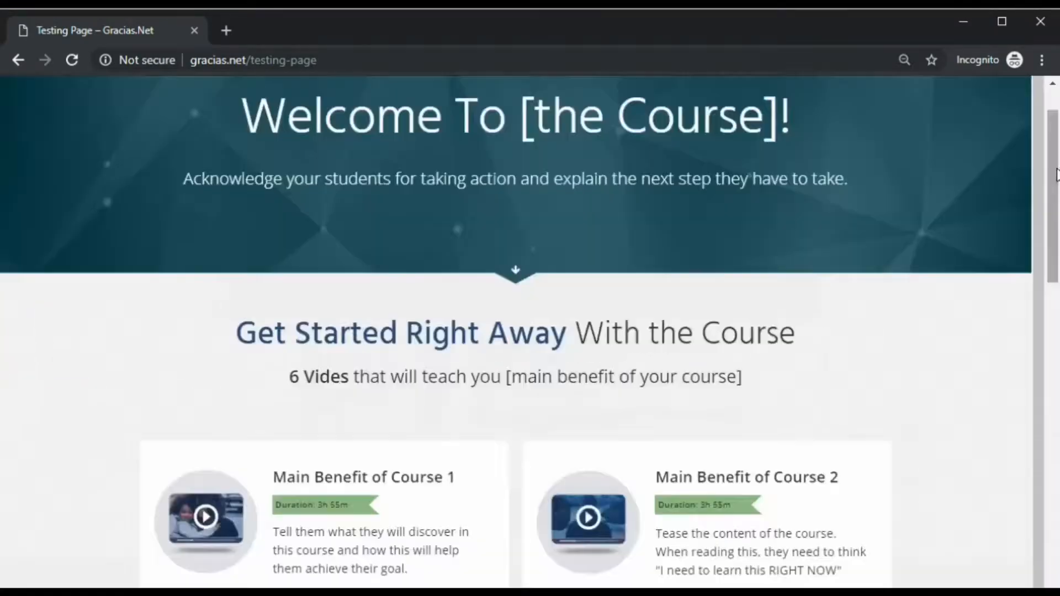
pyautogui.scroll(-7, 530, 331)
pyautogui.moveTo(1053, 321); pyautogui.dragTo(1053, 504)
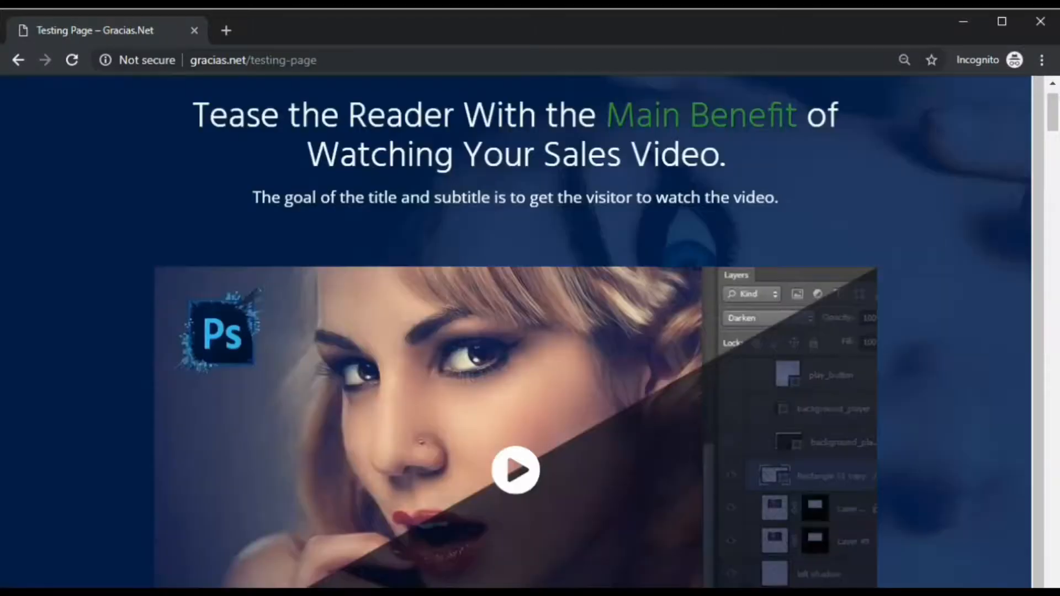
pyautogui.moveTo(1057, 111); pyautogui.dragTo(1057, 569)
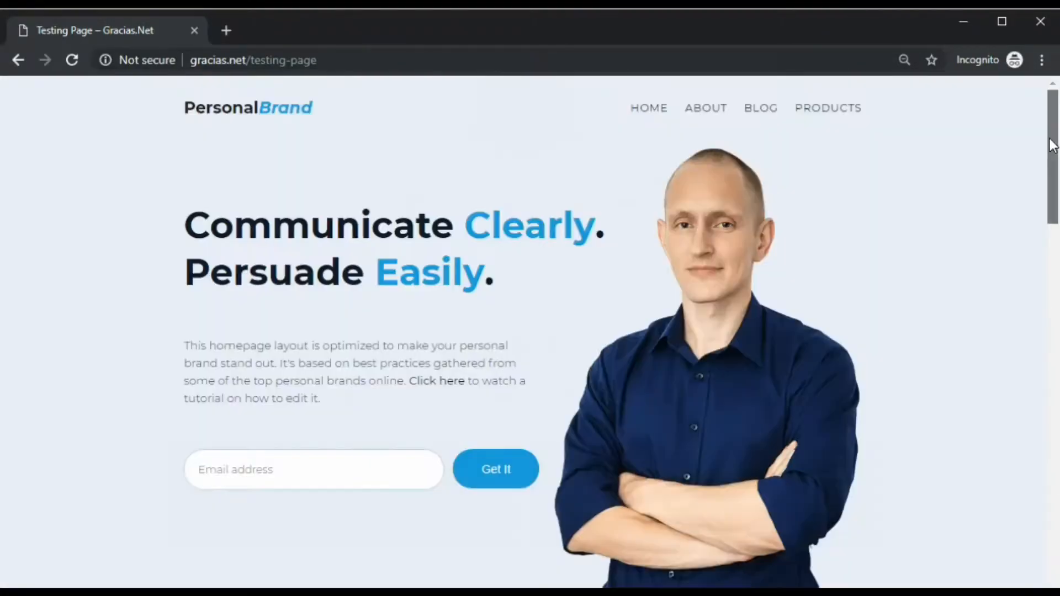
pyautogui.moveTo(1053, 144); pyautogui.dragTo(1015, 525)
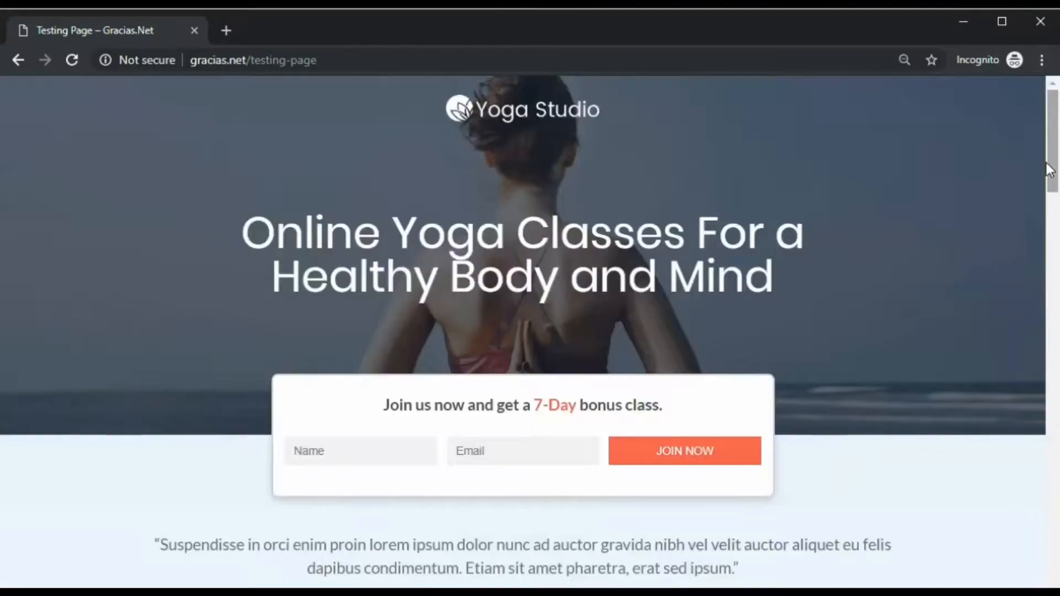
pyautogui.scroll(-10, 530, 331)
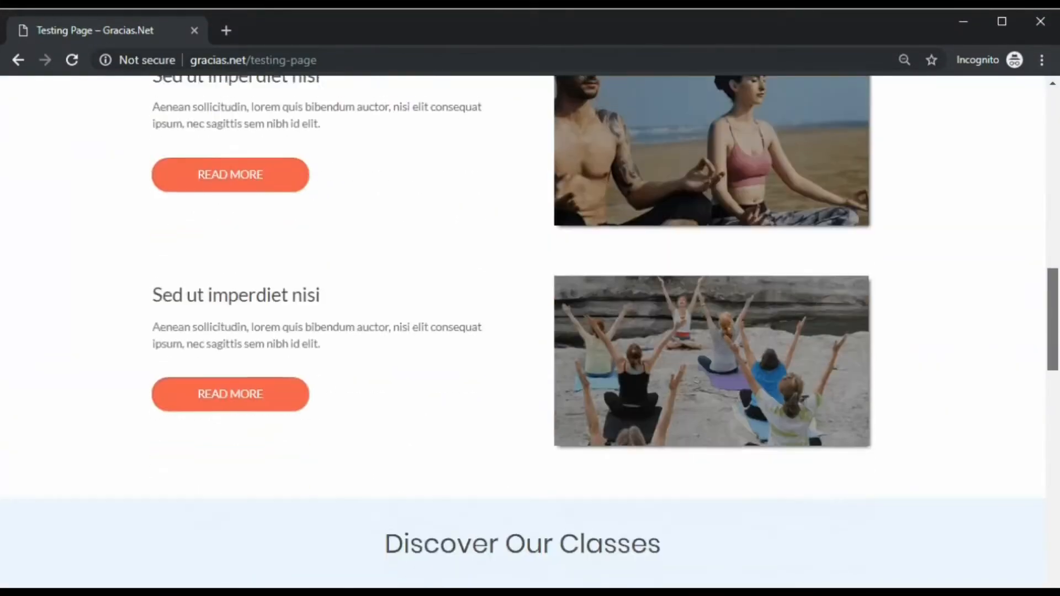
pyautogui.scroll(-20, 530, 332)
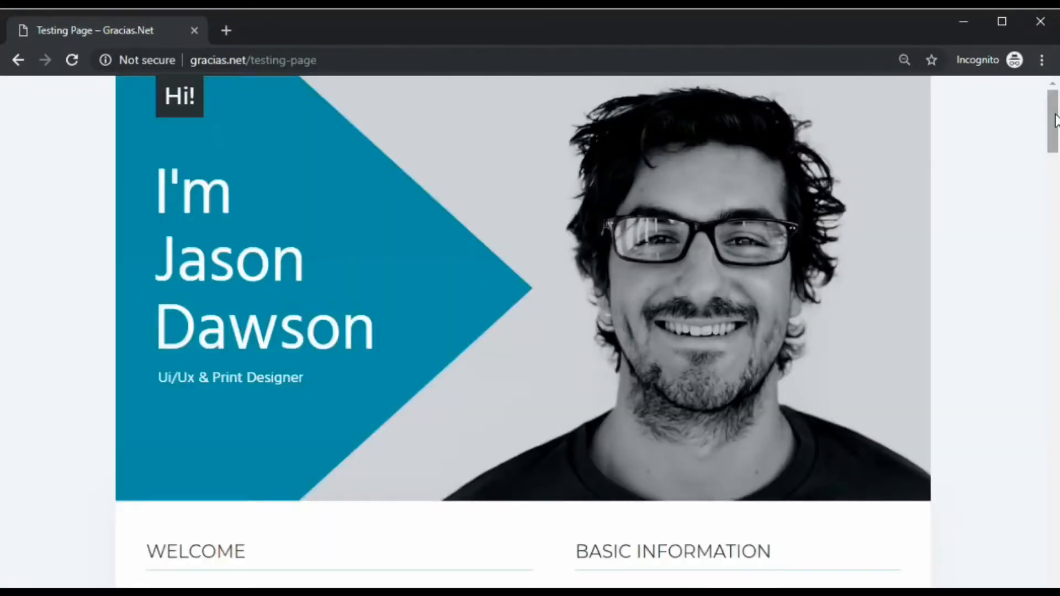
pyautogui.scroll(-10, 530, 332)
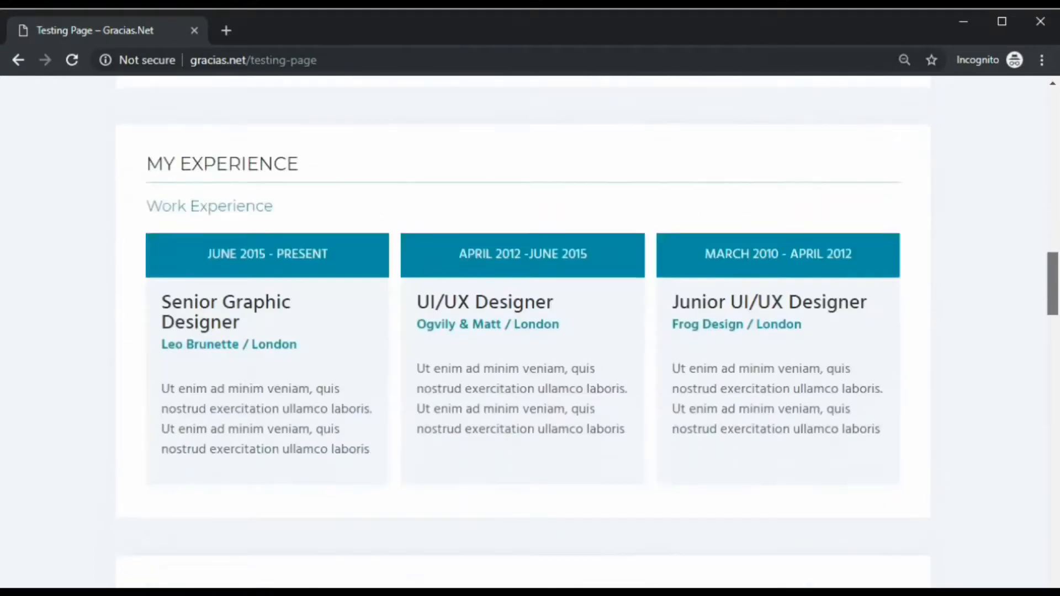
pyautogui.scroll(-20, 530, 331)
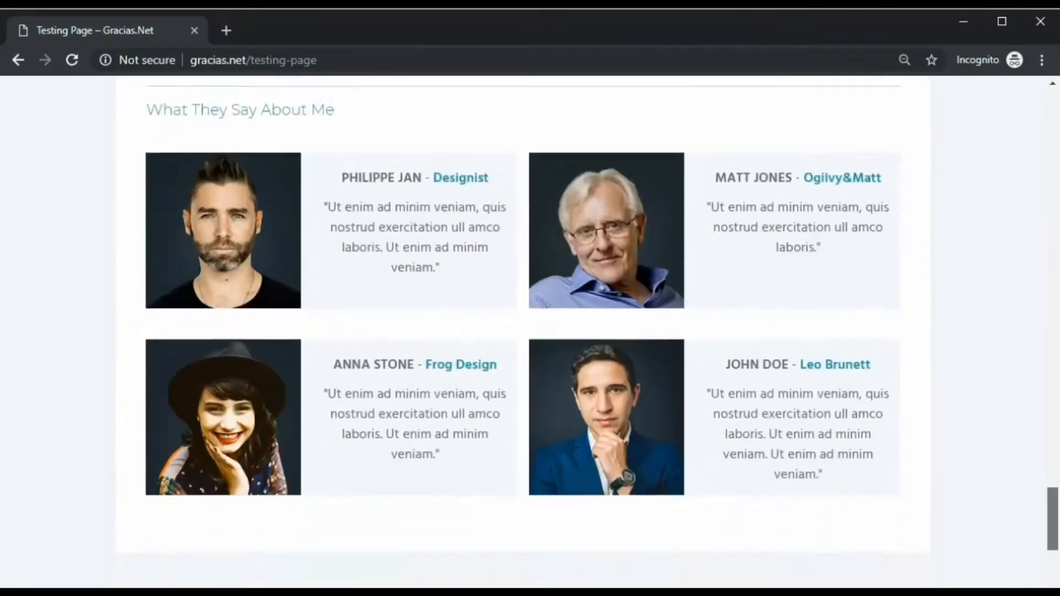
pyautogui.scroll(-5, 530, 332)
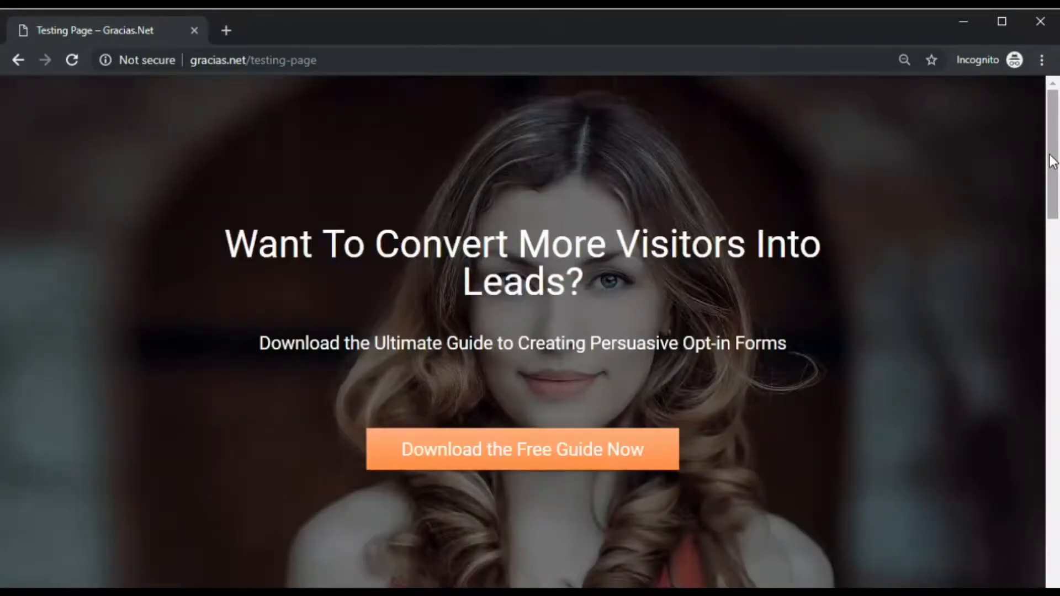
pyautogui.scroll(-10, 1055, 342)
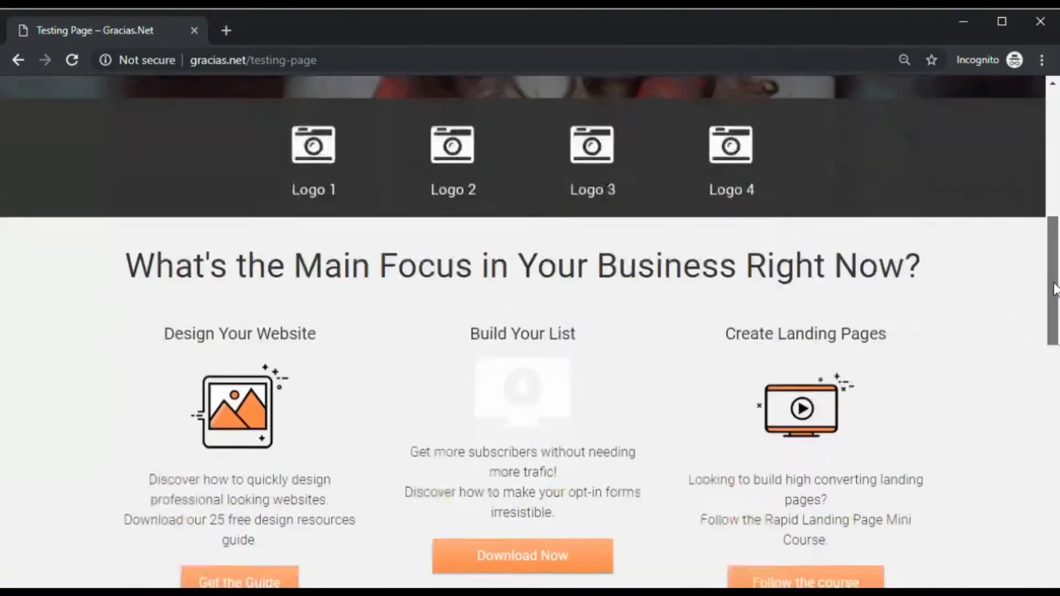
pyautogui.scroll(-10, 1055, 342)
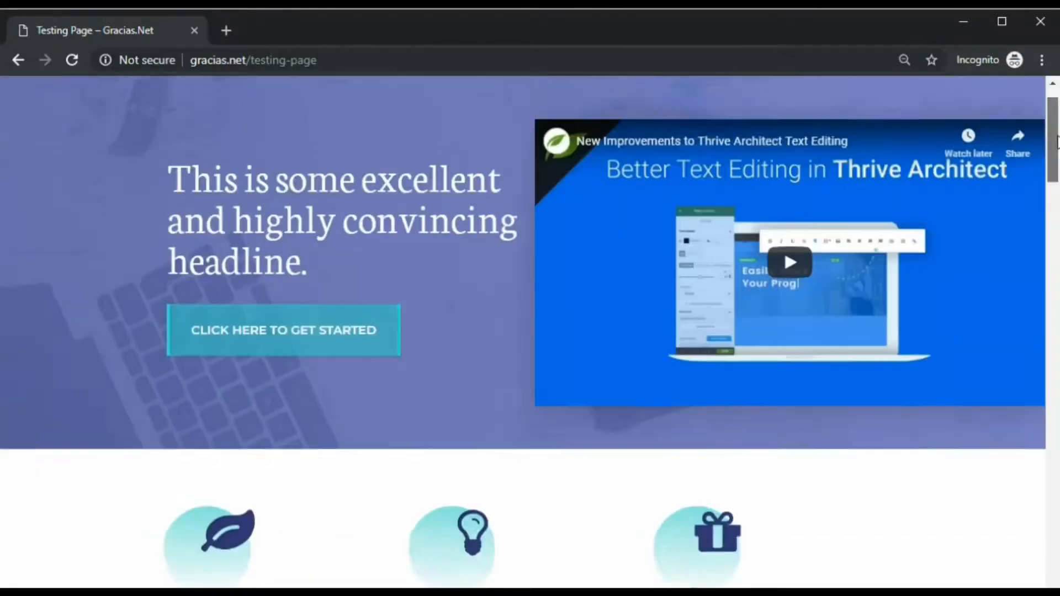
pyautogui.scroll(-5, 1054, 342)
pyautogui.scroll(-8, 530, 331)
pyautogui.scroll(-10, 531, 331)
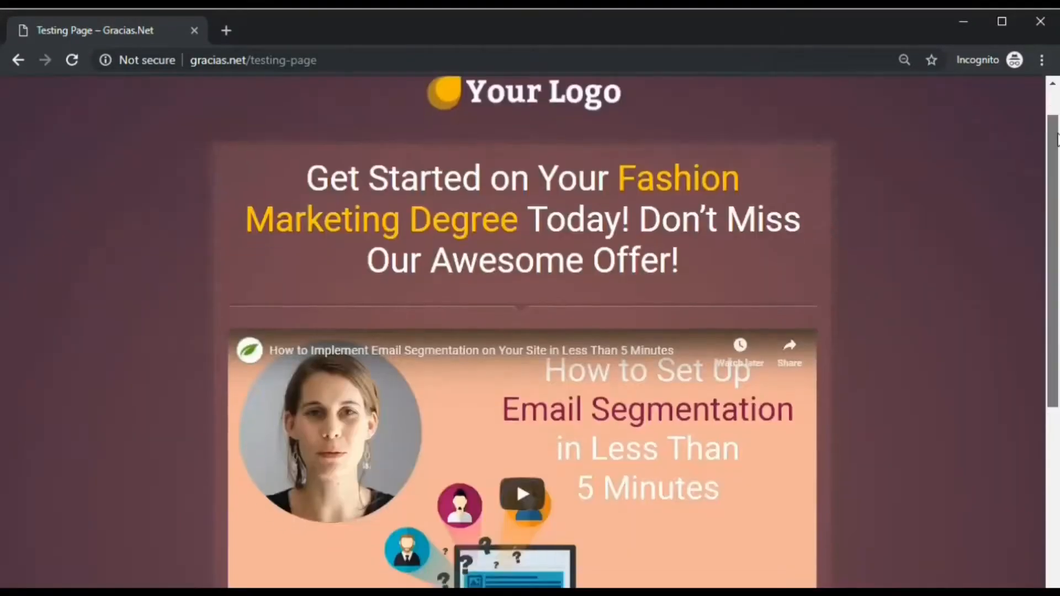
pyautogui.scroll(-5, 530, 332)
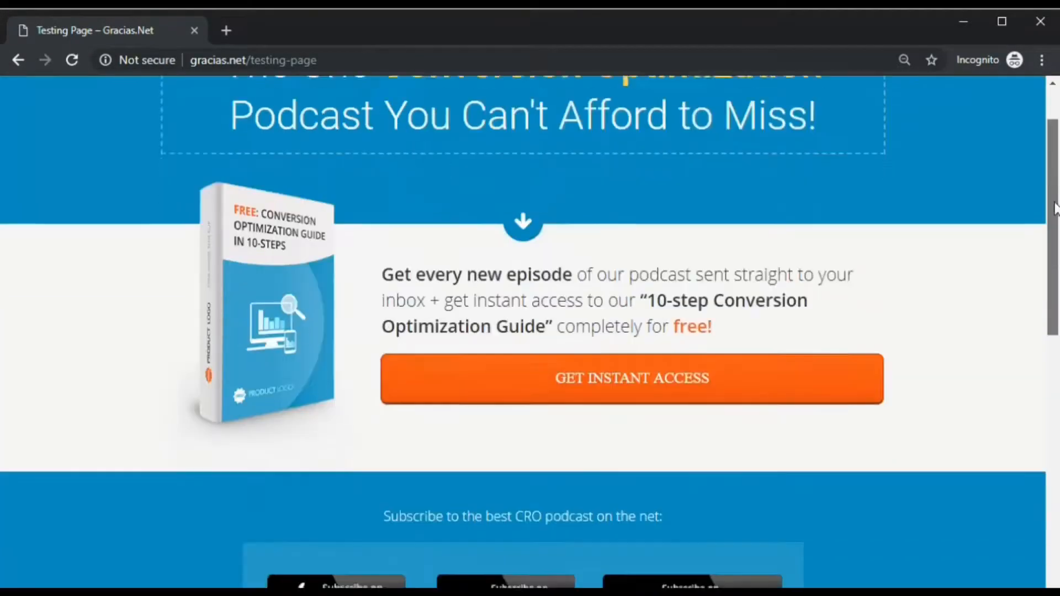
pyautogui.scroll(-8, 530, 331)
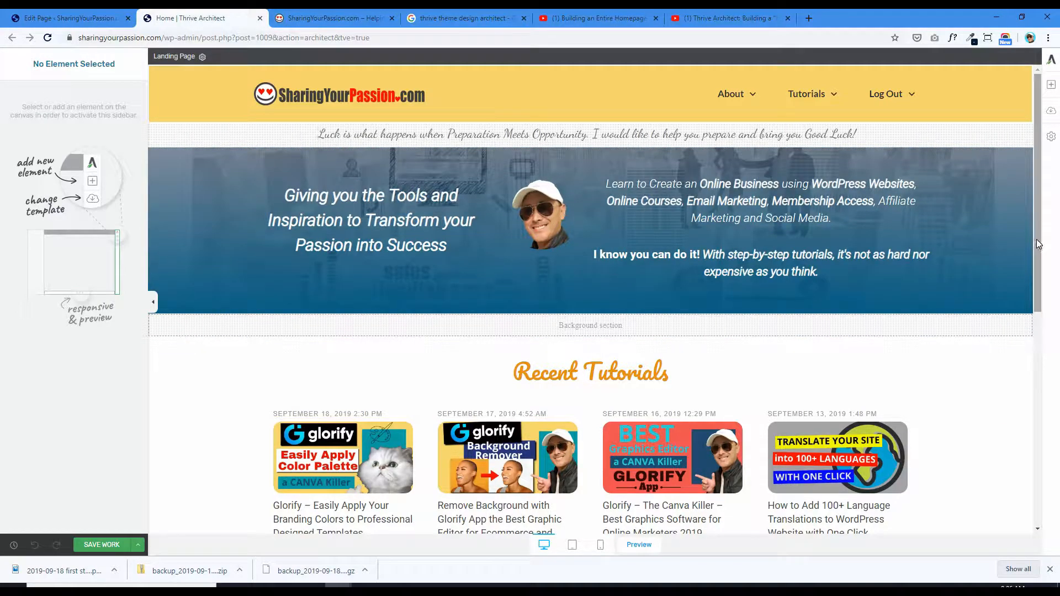
# Step: Review the Home page's header, banner section and Recent Tutorials post list in the Thrive Architect editor
pyautogui.moveTo(1042, 259); pyautogui.dragTo(1014, 170)
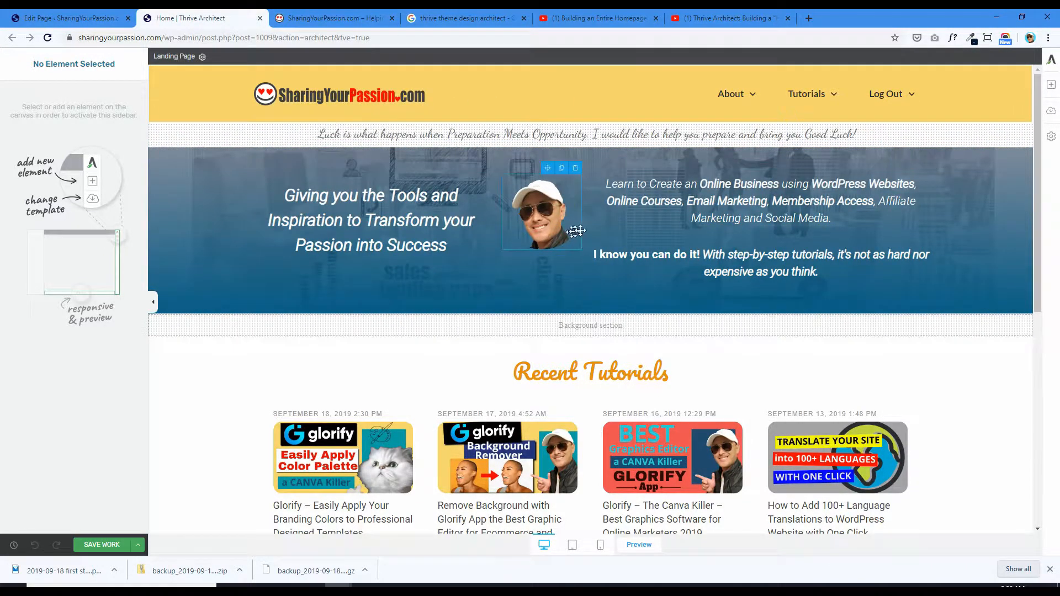
pyautogui.scroll(-8, 1020, 173)
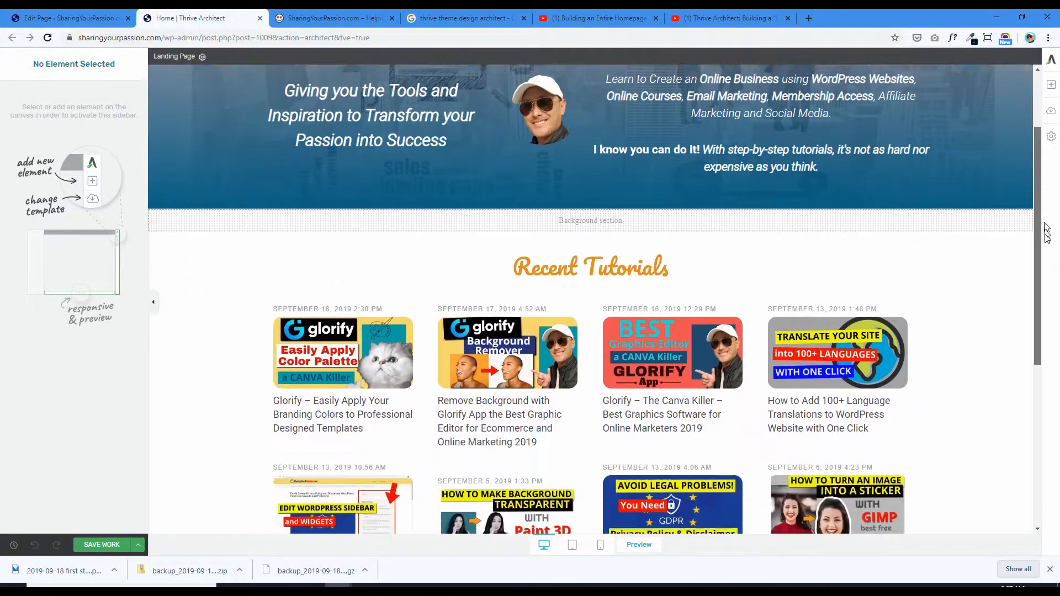
pyautogui.scroll(3, 972, 244)
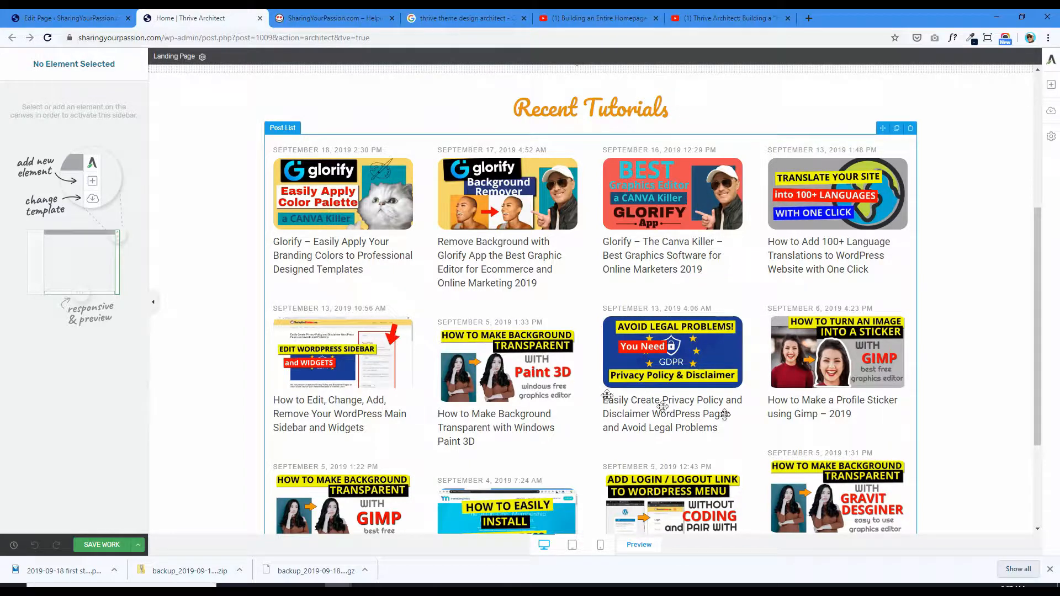
pyautogui.moveTo(1039, 337); pyautogui.dragTo(1039, 338)
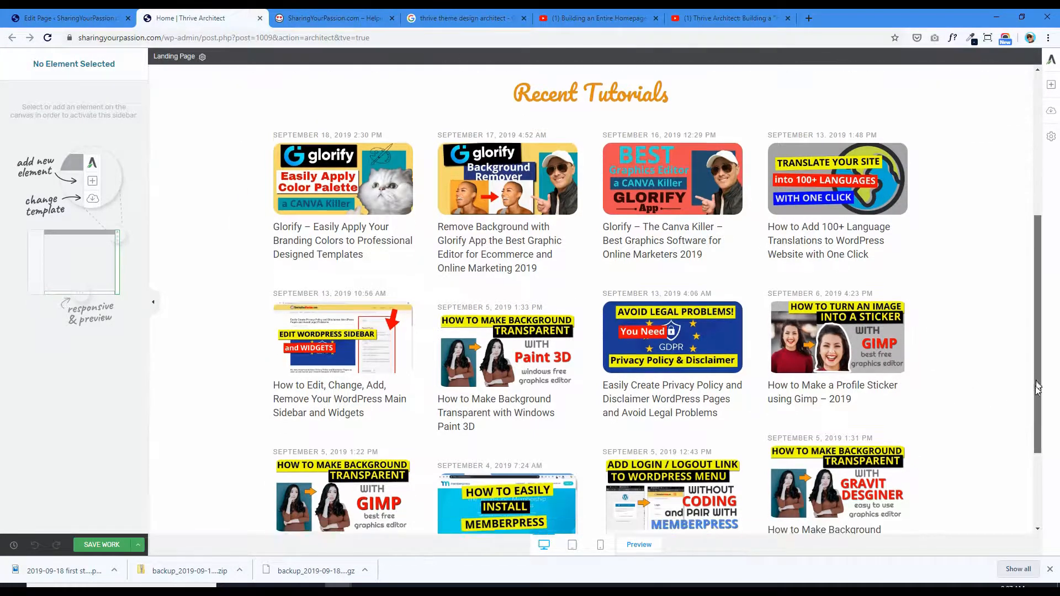
pyautogui.scroll(1, 701, 399)
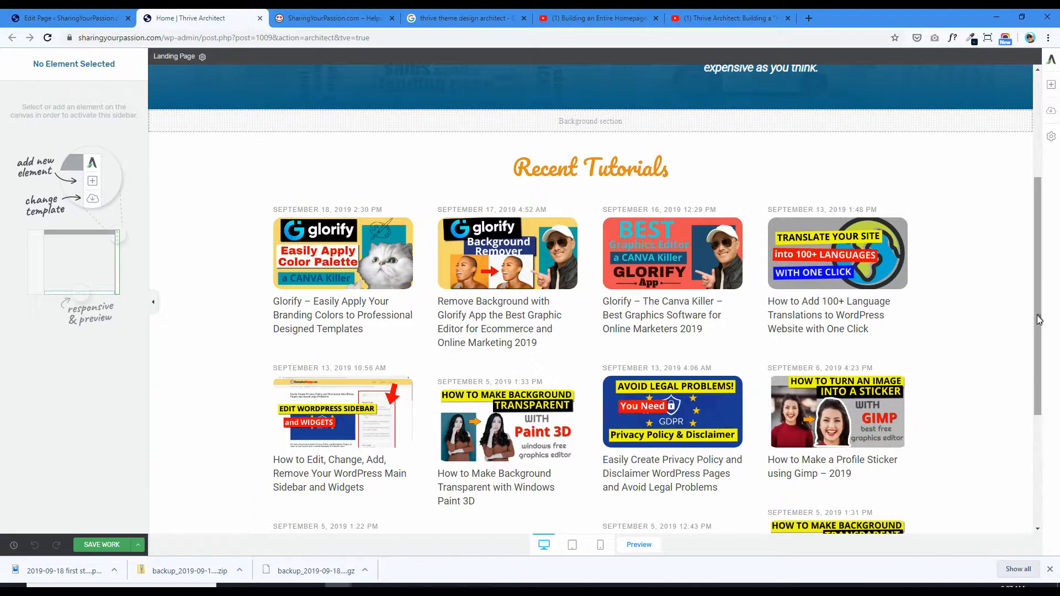
pyautogui.scroll(-3, 1031, 317)
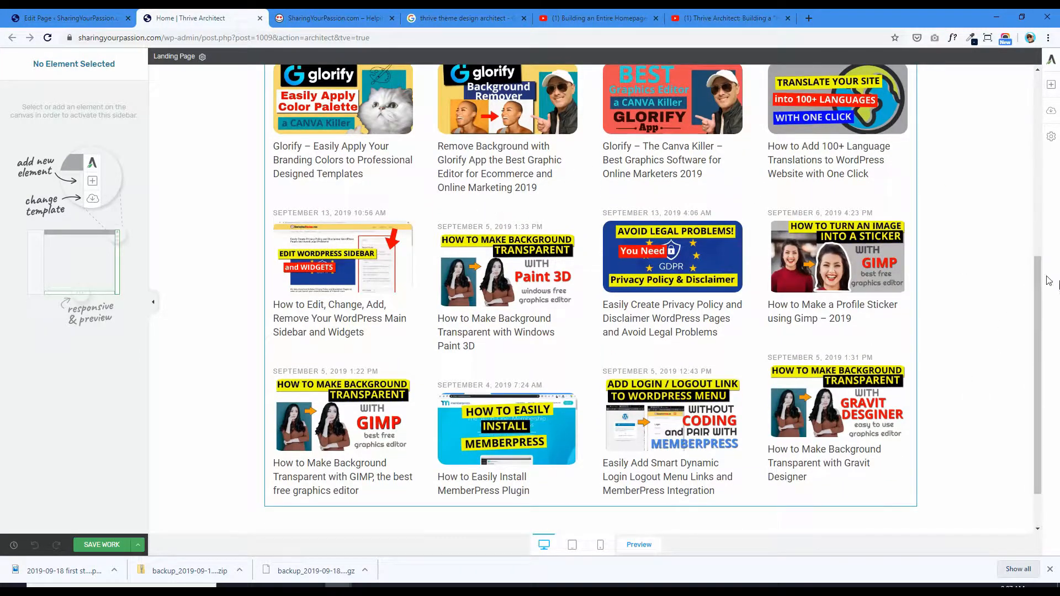
pyautogui.scroll(3, 1035, 307)
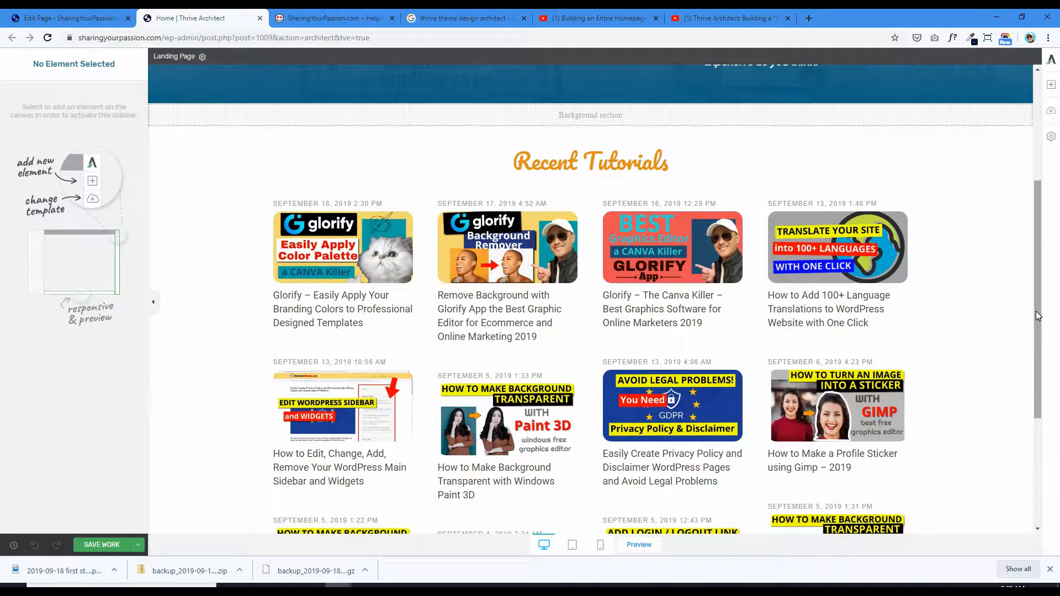
# Step: Inspect the Home page's Thrive header, tagline content box, banner background section and the empty background section below it
pyautogui.moveTo(1036, 316); pyautogui.dragTo(1020, 157)
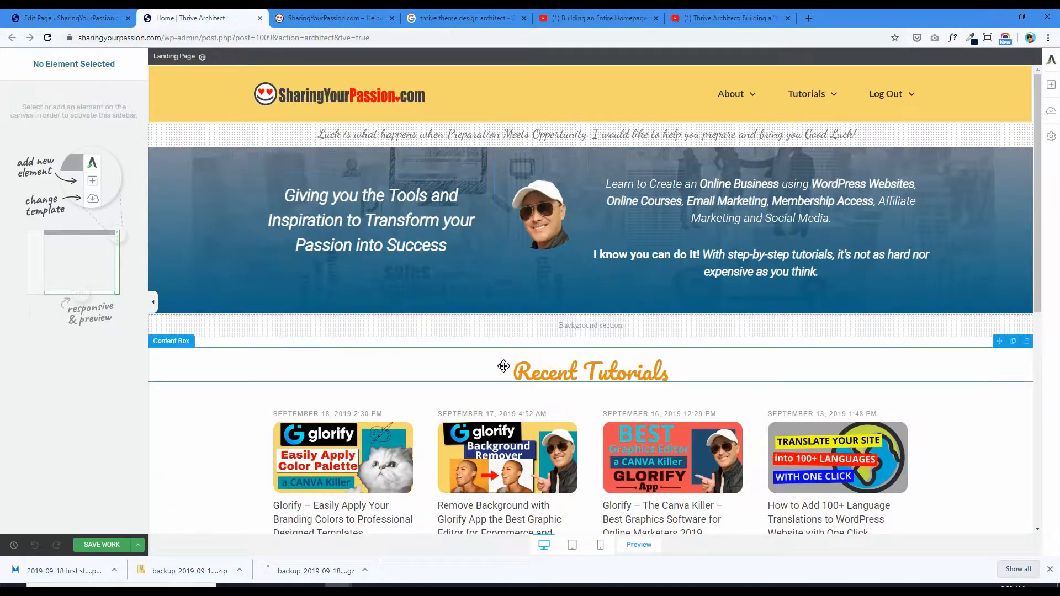
pyautogui.scroll(-2, 577, 427)
pyautogui.scroll(-4, 409, 384)
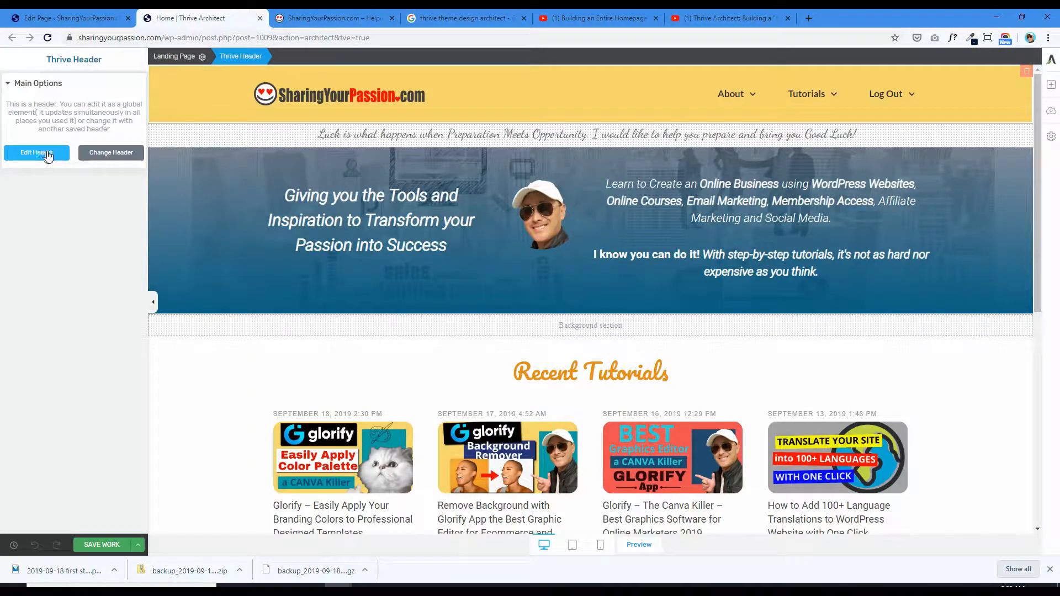
pyautogui.click(50, 155)
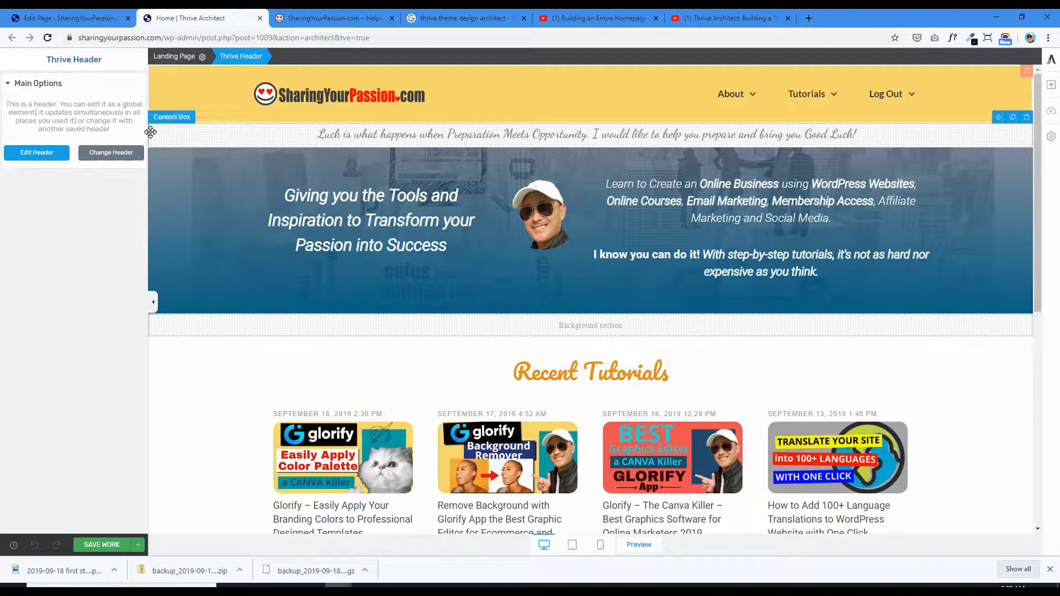
pyautogui.click(159, 177)
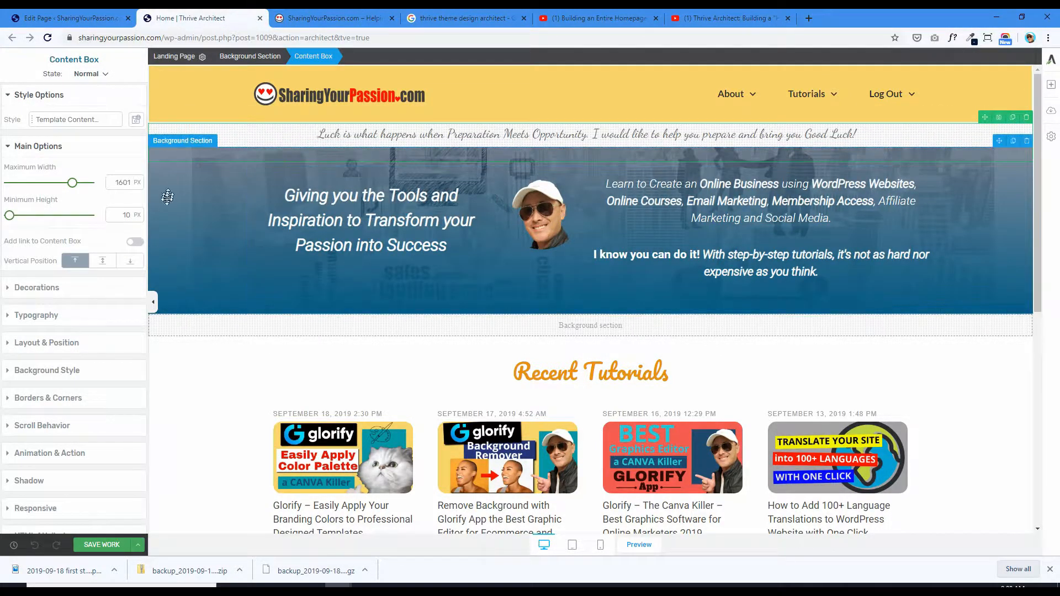
pyautogui.click(222, 186)
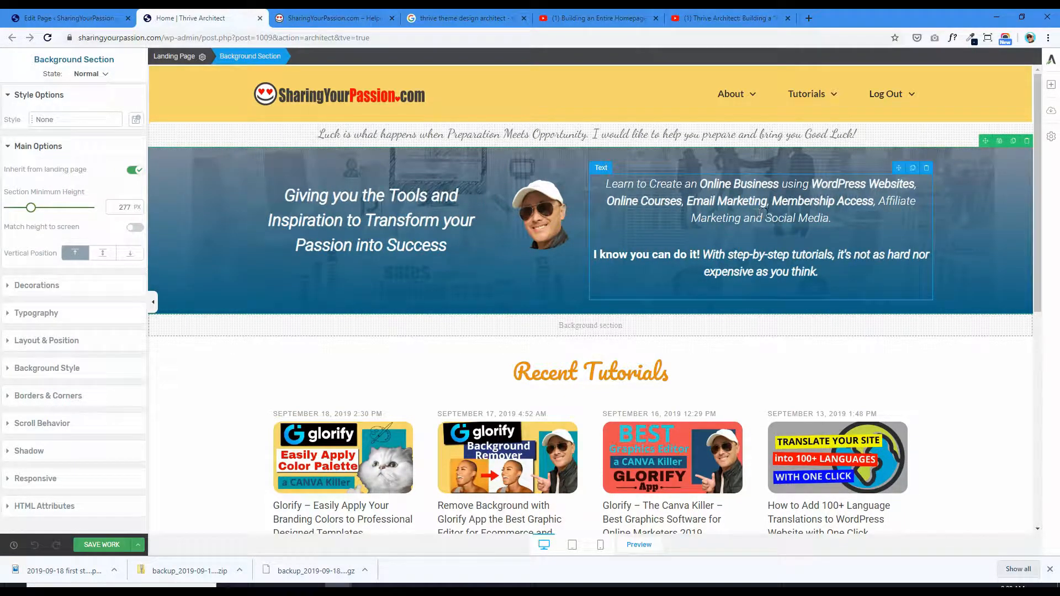
pyautogui.scroll(-3, 388, 146)
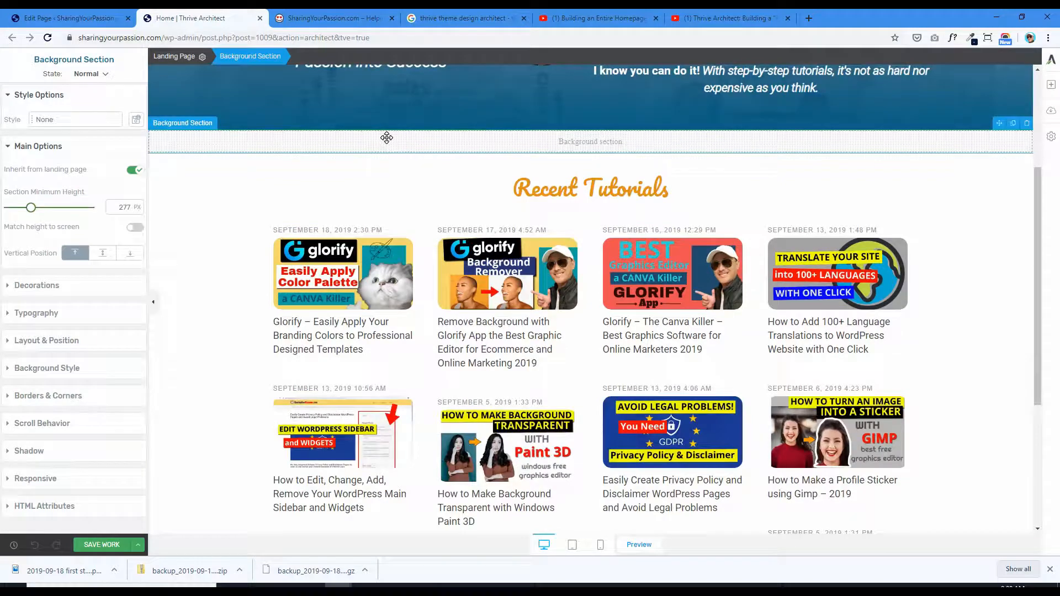
pyautogui.click(386, 137)
pyautogui.scroll(3, 387, 143)
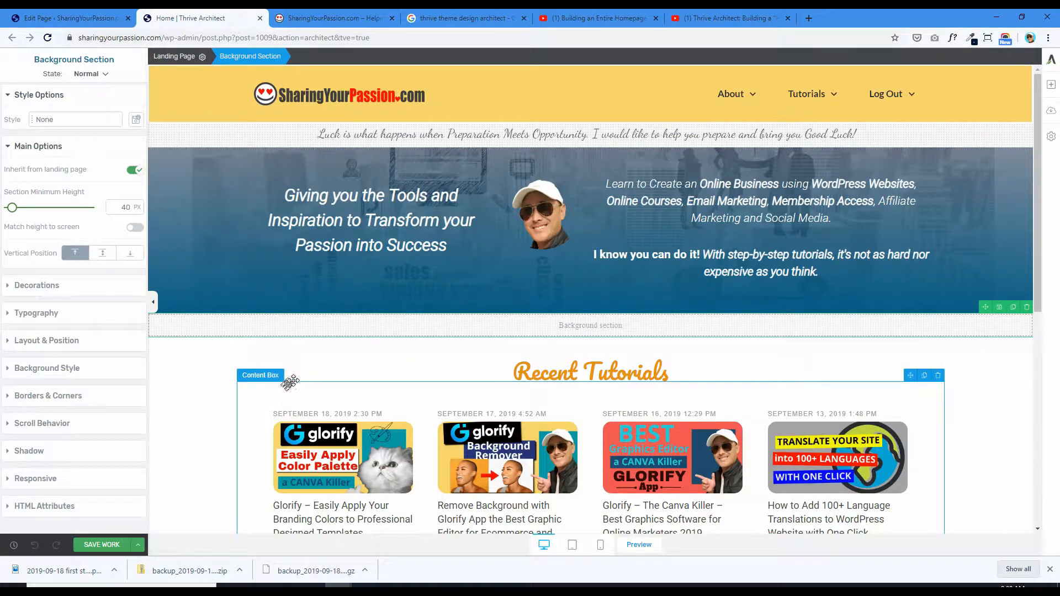
# Step: Examine the Recent Tutorials post list and the Thrive footer's edit and change options
pyautogui.scroll(-5, 270, 389)
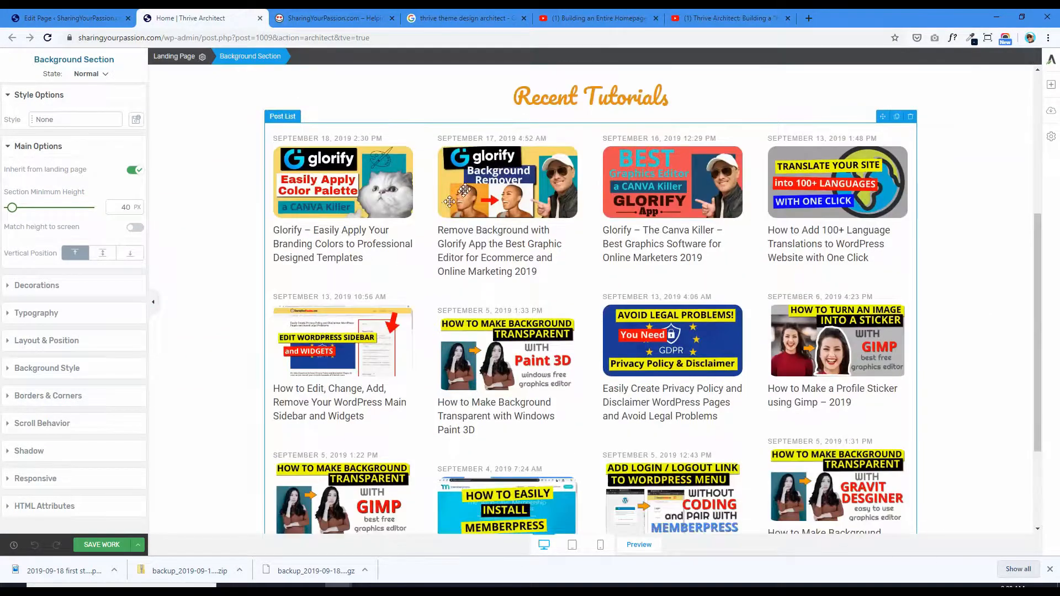
pyautogui.scroll(-2, 646, 320)
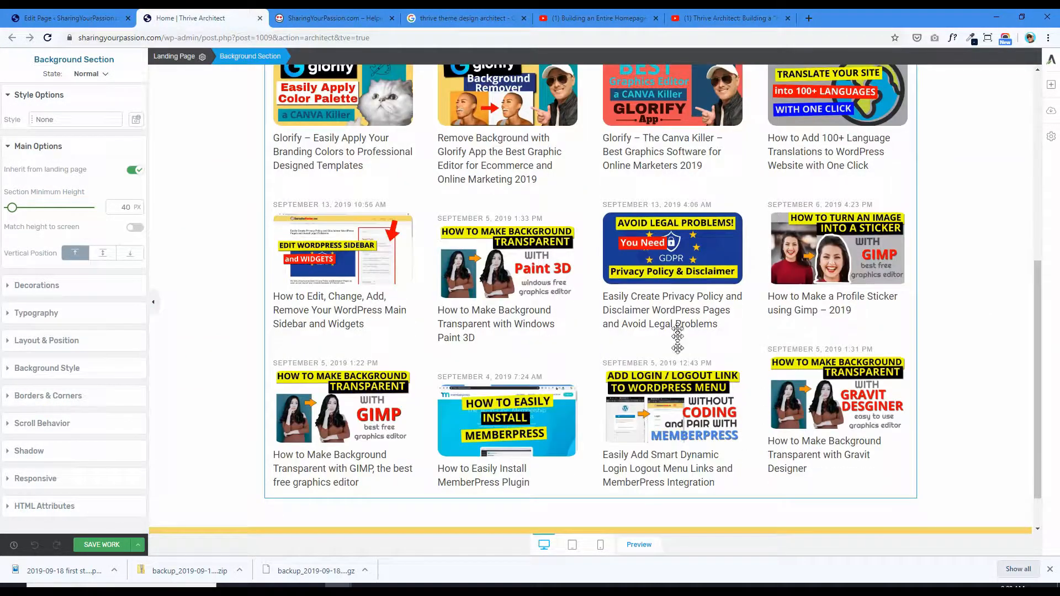
pyautogui.scroll(2, 684, 320)
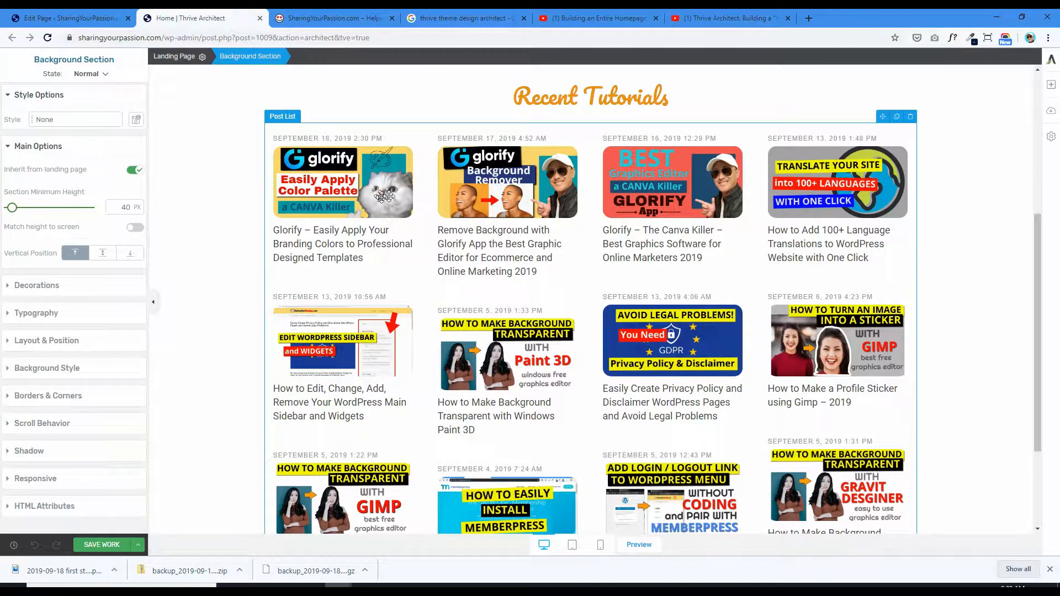
pyautogui.scroll(-2, 521, 306)
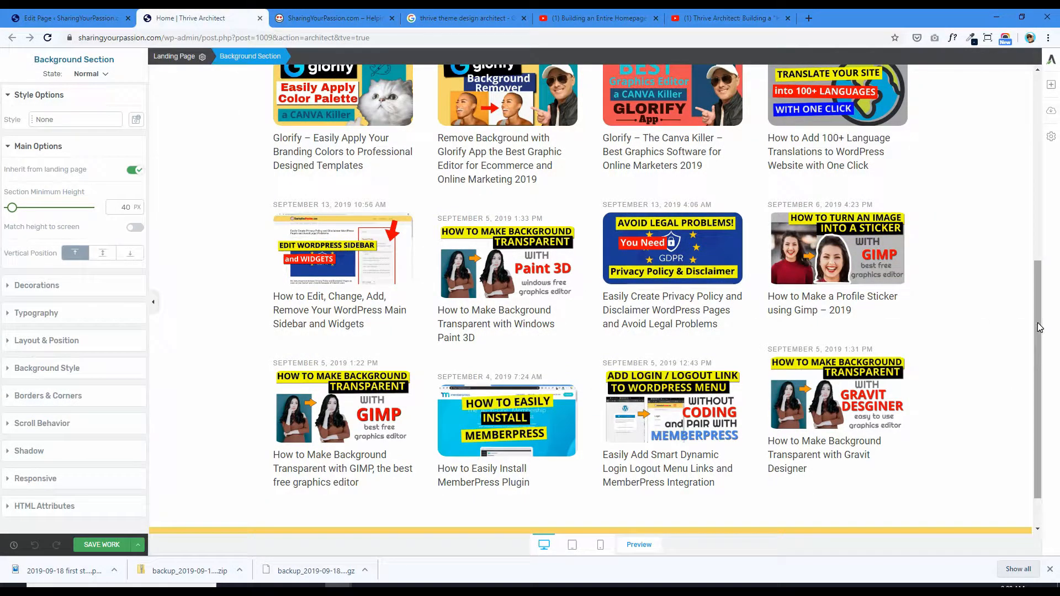
pyautogui.moveTo(1040, 327); pyautogui.dragTo(1045, 407)
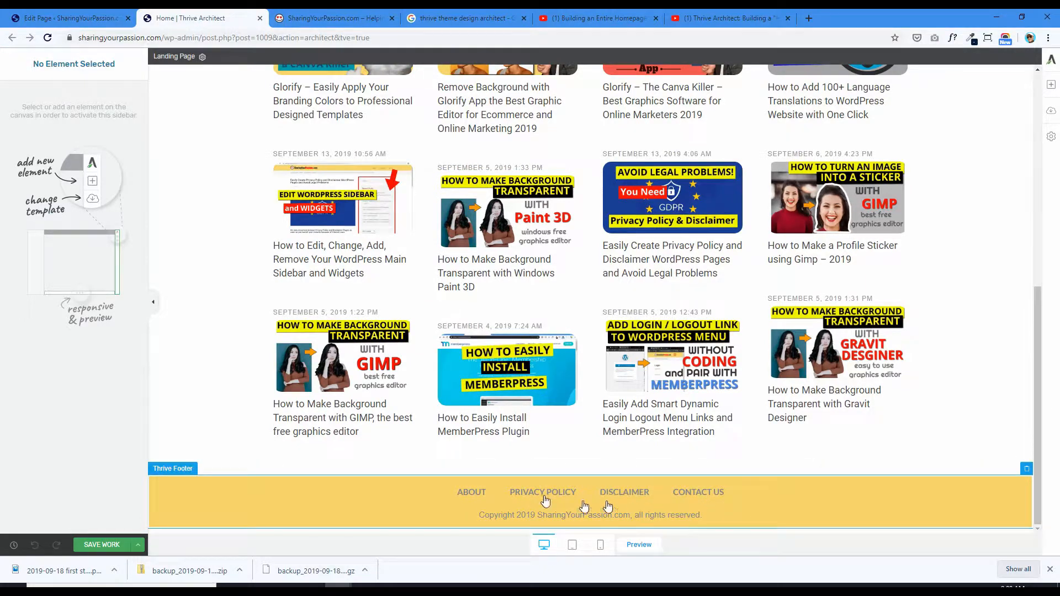
pyautogui.click(280, 494)
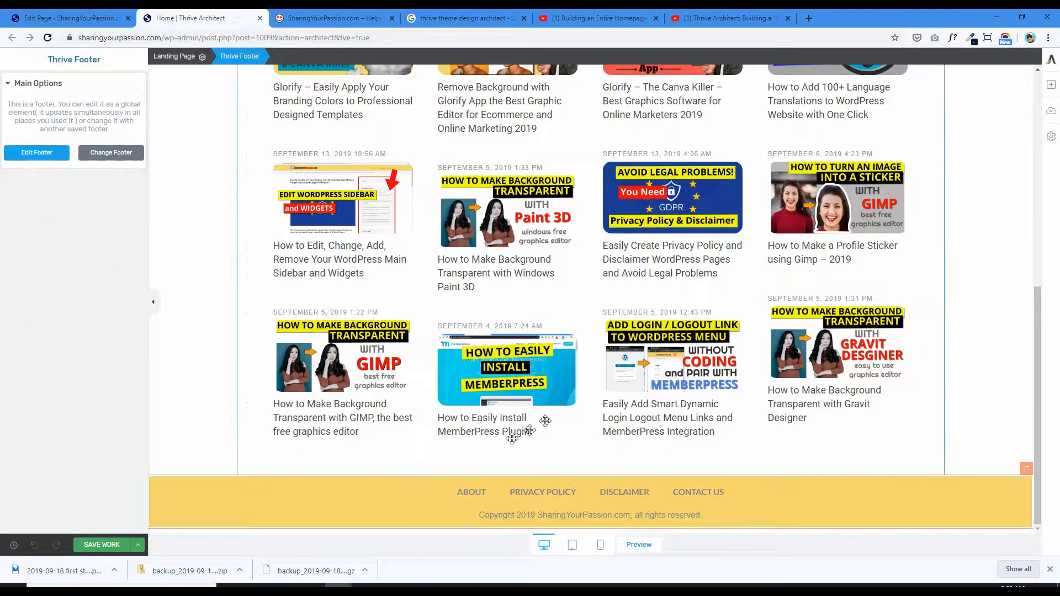
pyautogui.scroll(8, 519, 397)
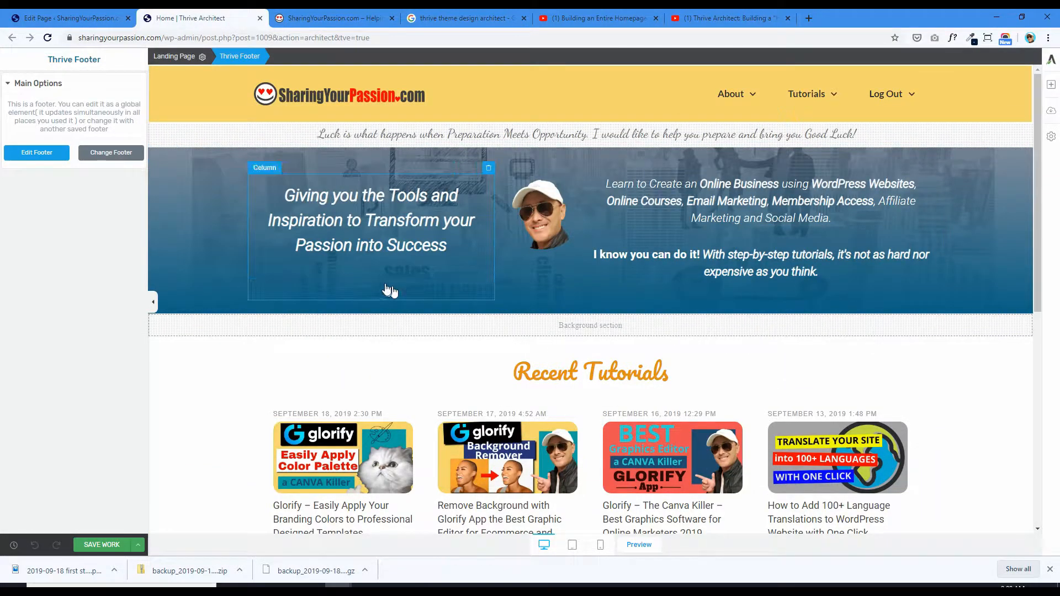
pyautogui.scroll(-3, 688, 370)
pyautogui.scroll(-2, 689, 370)
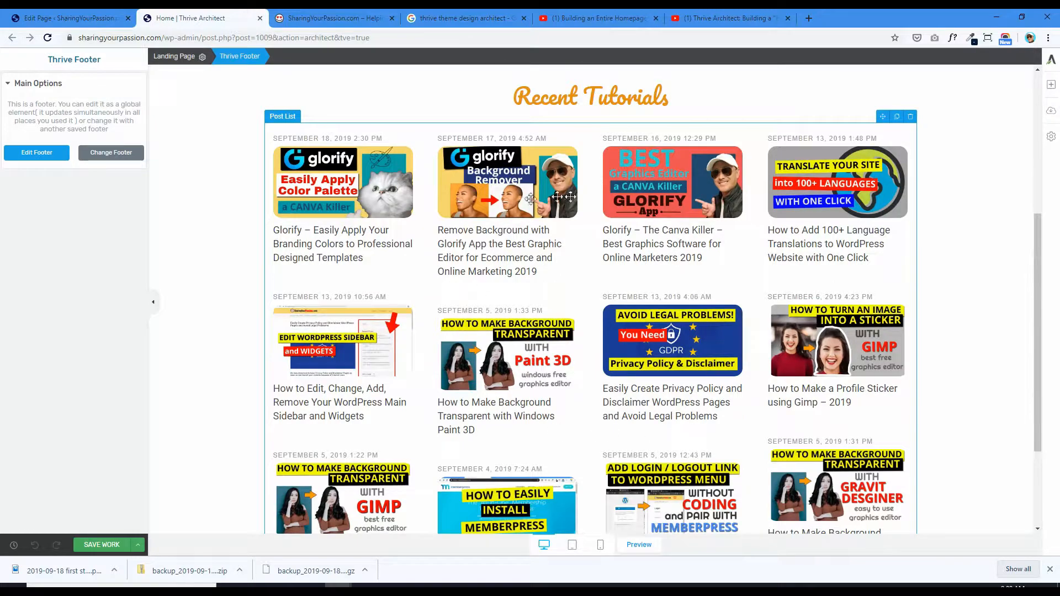
pyautogui.scroll(5, 262, 350)
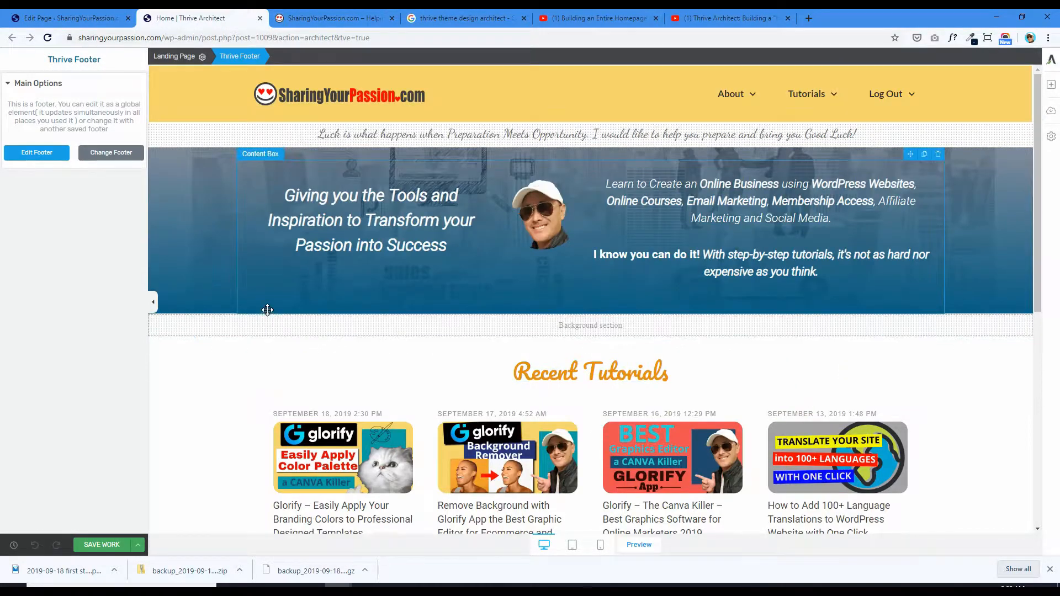
pyautogui.scroll(-7, 268, 409)
pyautogui.scroll(-1, 269, 413)
pyautogui.scroll(8, 244, 417)
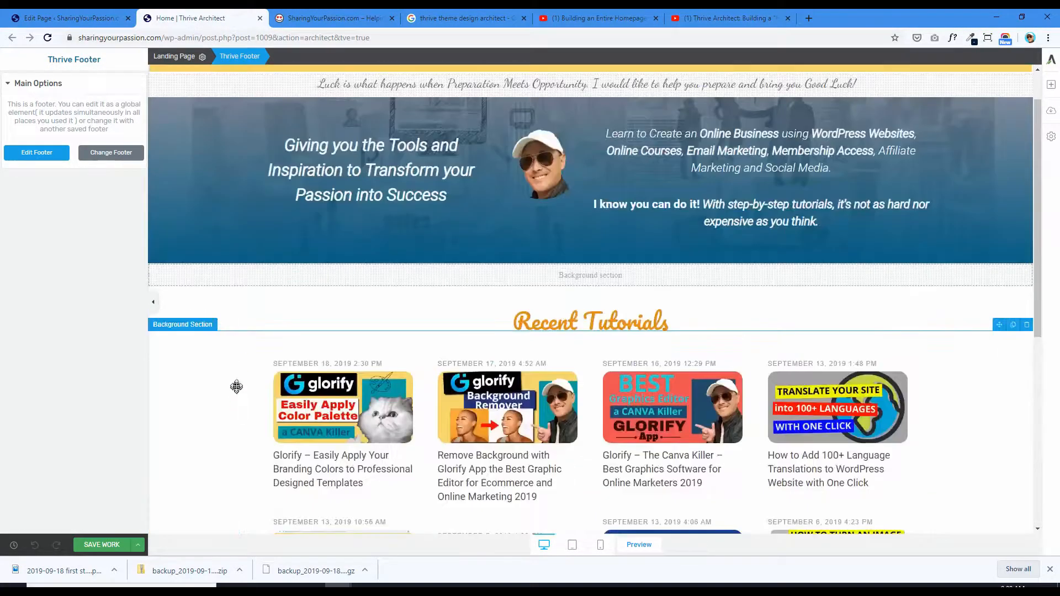
pyautogui.scroll(-8, 237, 395)
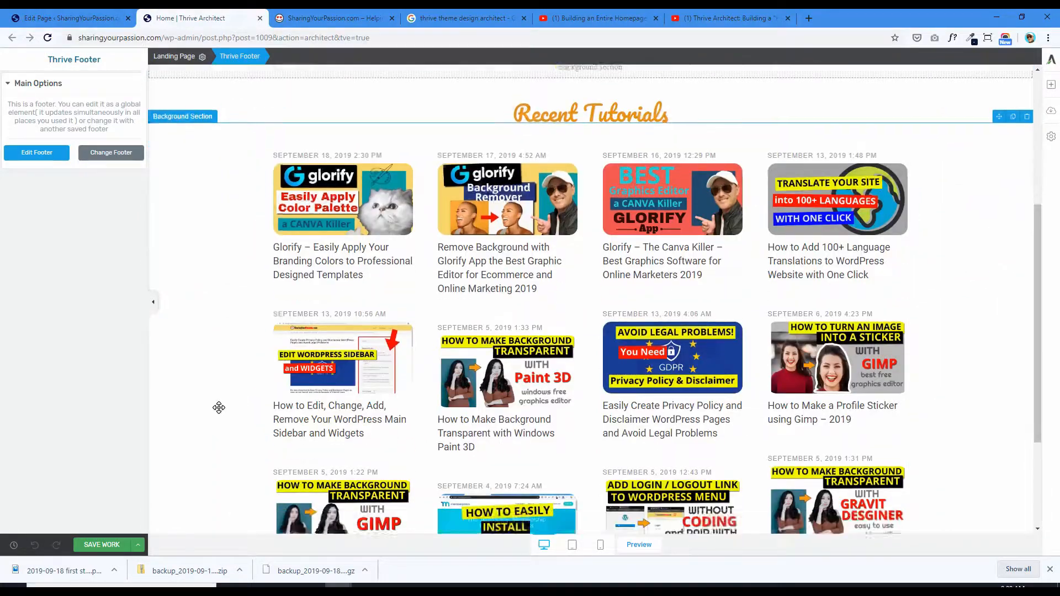
pyautogui.scroll(7, 262, 346)
pyautogui.scroll(2, 262, 347)
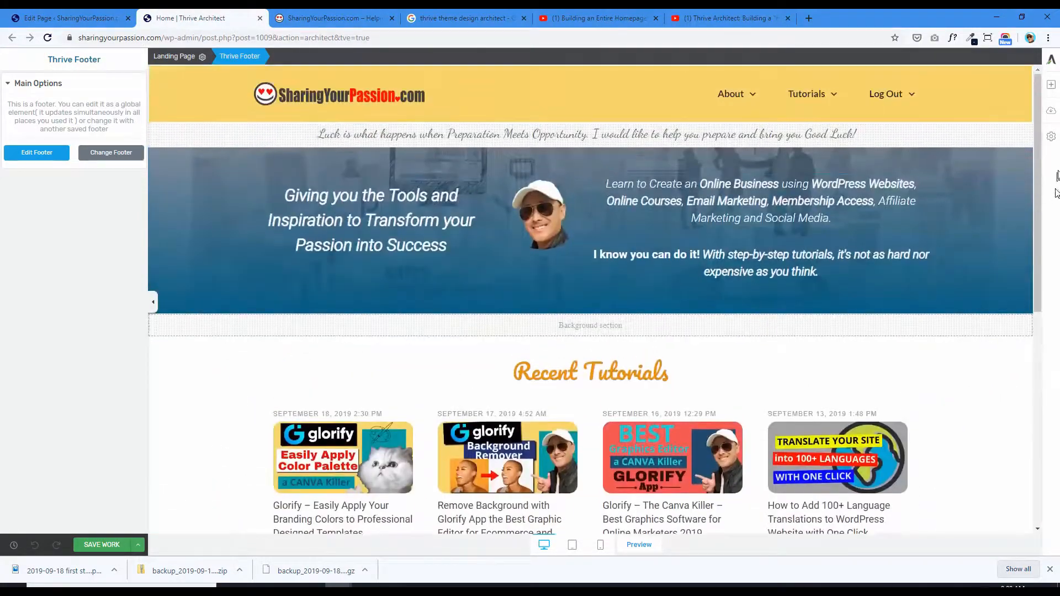
# Step: Browse the Thrive Architect element library, covering the pinned, foundation, building block and integration elements
pyautogui.click(1052, 88)
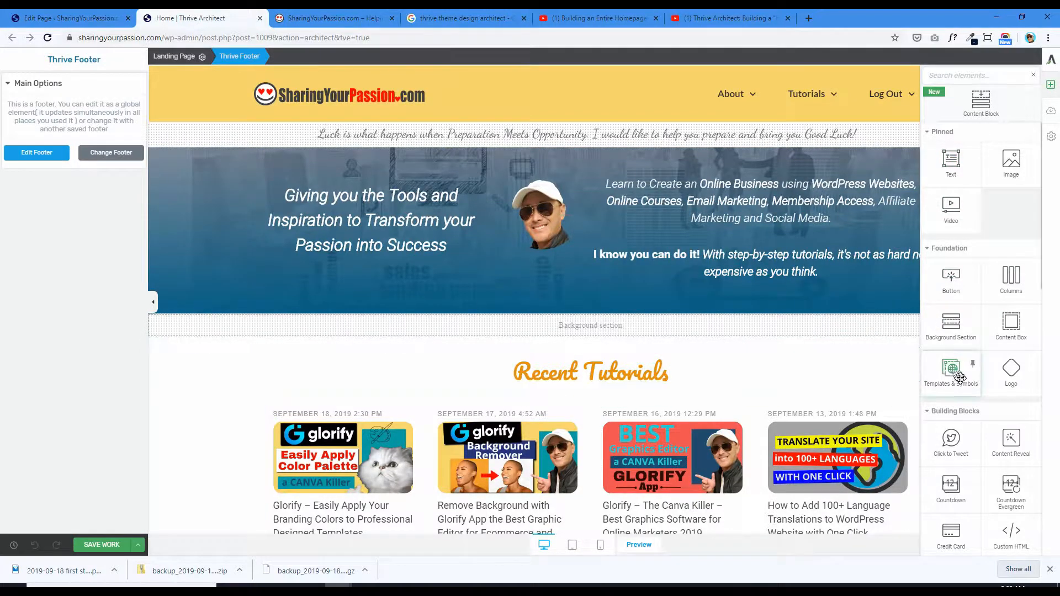
pyautogui.moveTo(1009, 288); pyautogui.dragTo(642, 406)
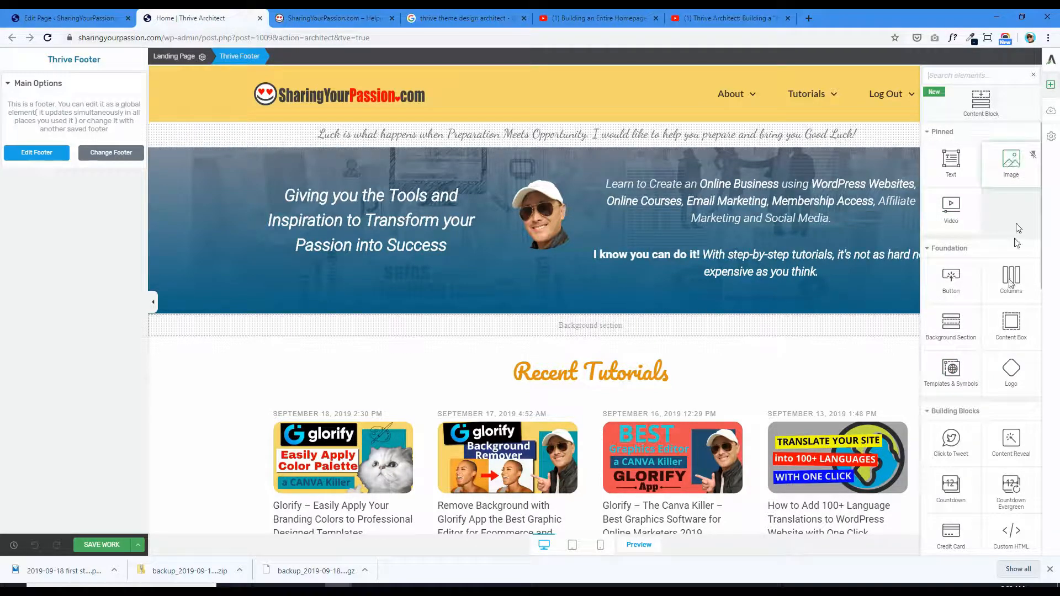
pyautogui.scroll(-5, 1008, 436)
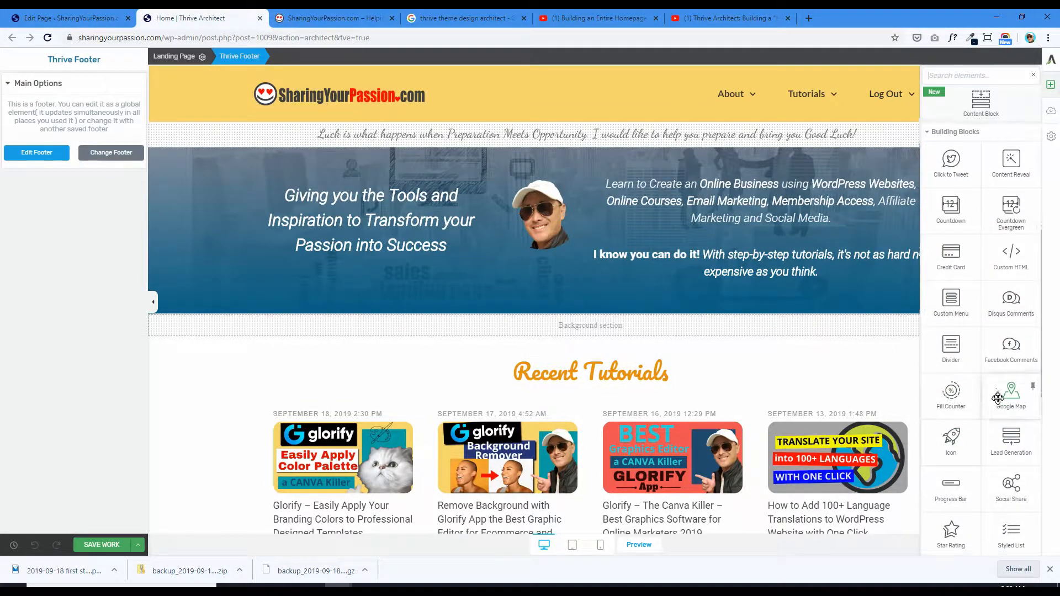
pyautogui.scroll(-7, 998, 397)
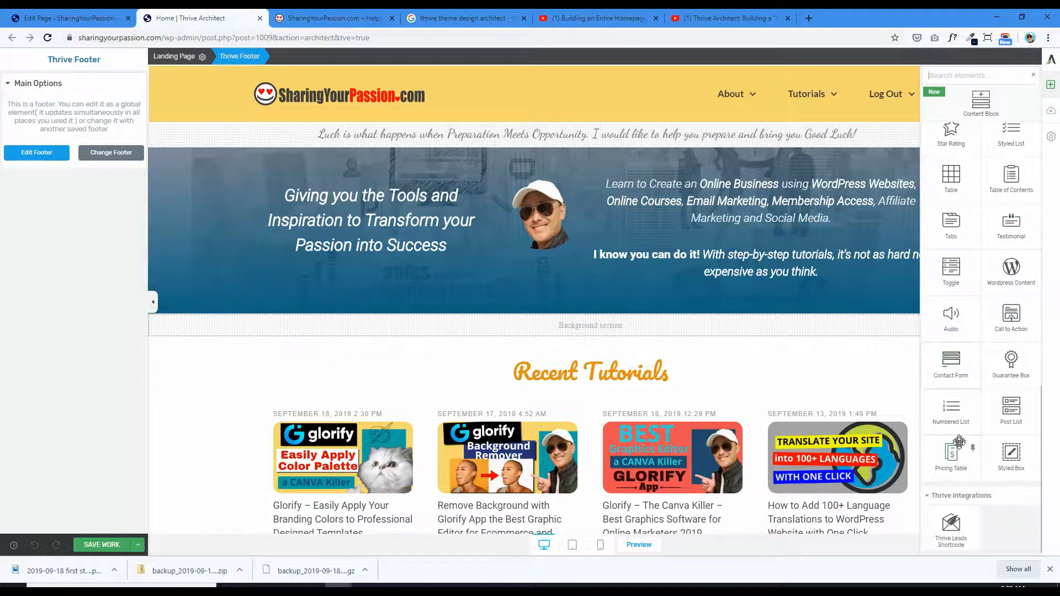
pyautogui.scroll(12, 955, 469)
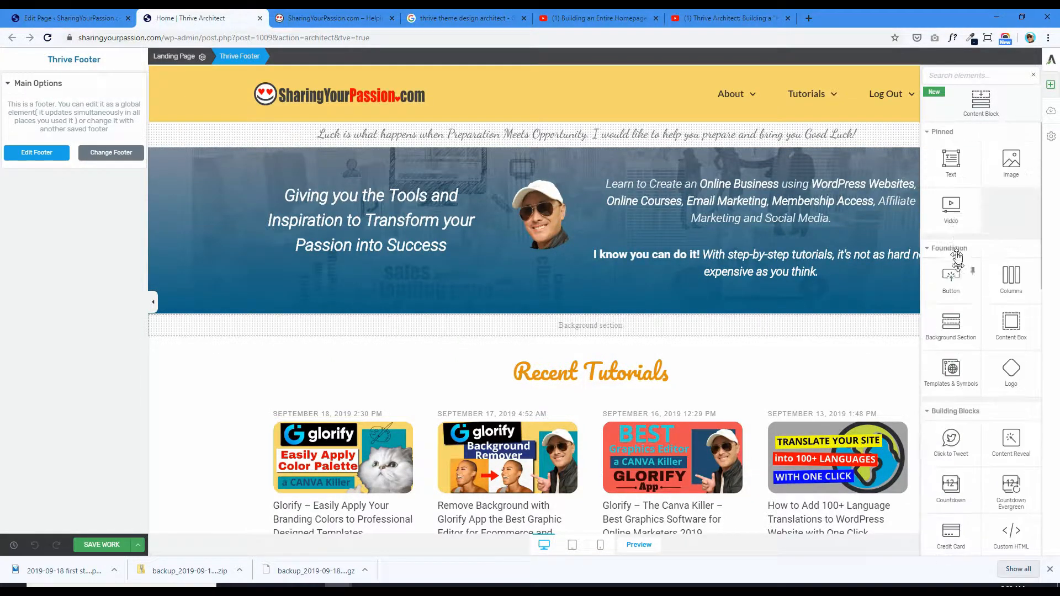
pyautogui.moveTo(954, 158); pyautogui.dragTo(394, 161)
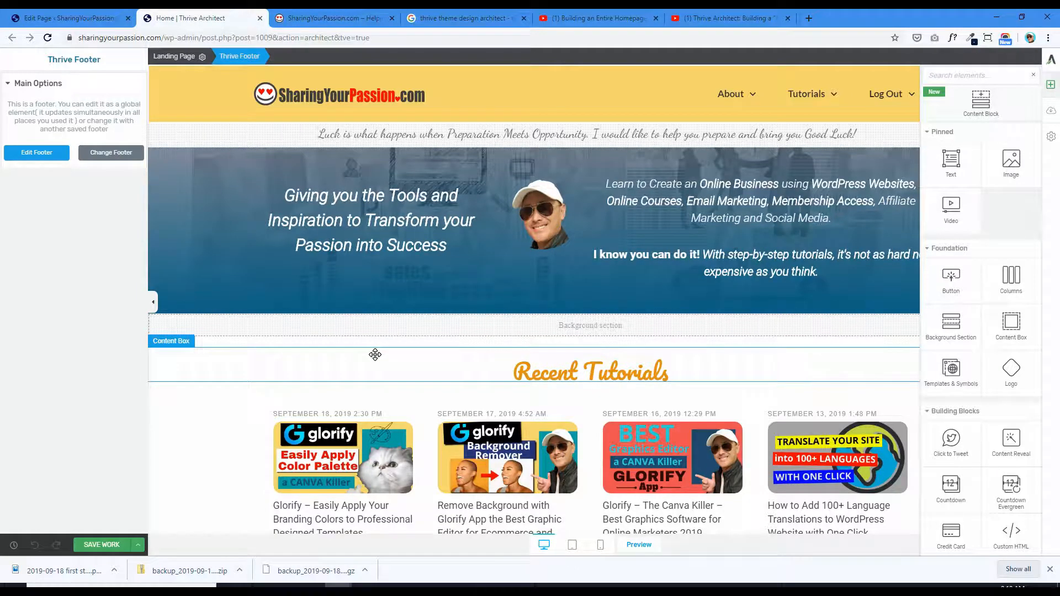
# Step: Close the Thrive Architect editor and view the live site's blog-style front page
pyautogui.hotkey('ctrl', 'w')
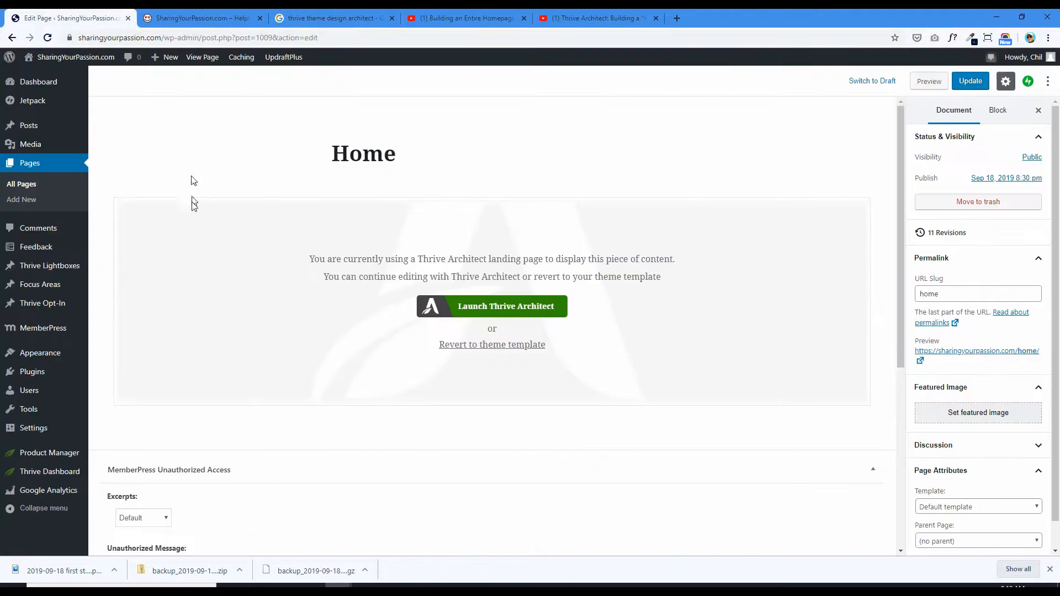
pyautogui.click(181, 18)
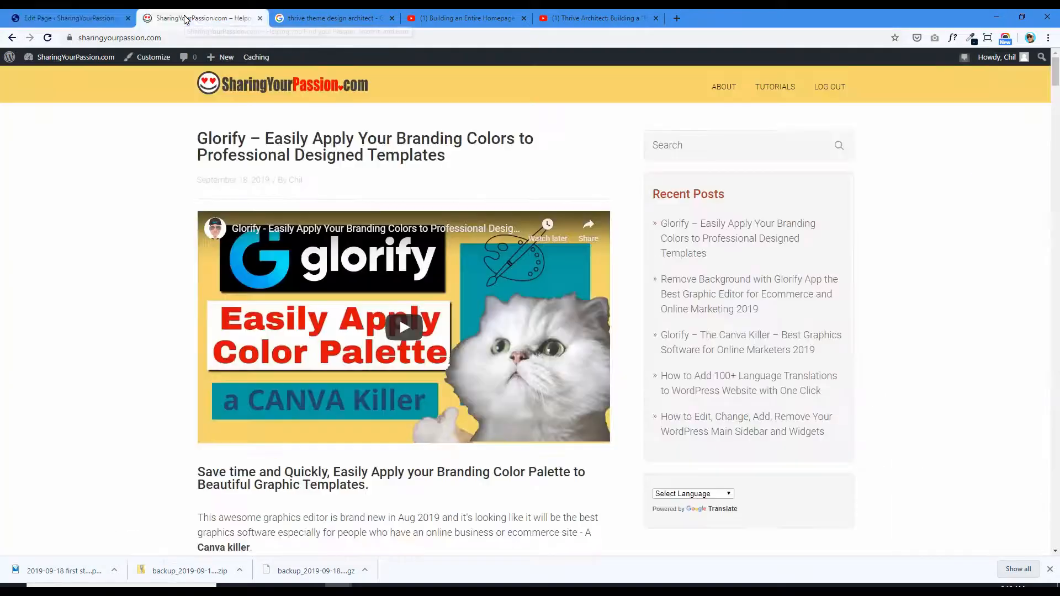
pyautogui.moveTo(1056, 73)
pyautogui.mouseDown()
pyautogui.moveTo(1055, 320)
pyautogui.moveTo(1056, 51)
pyautogui.mouseUp()
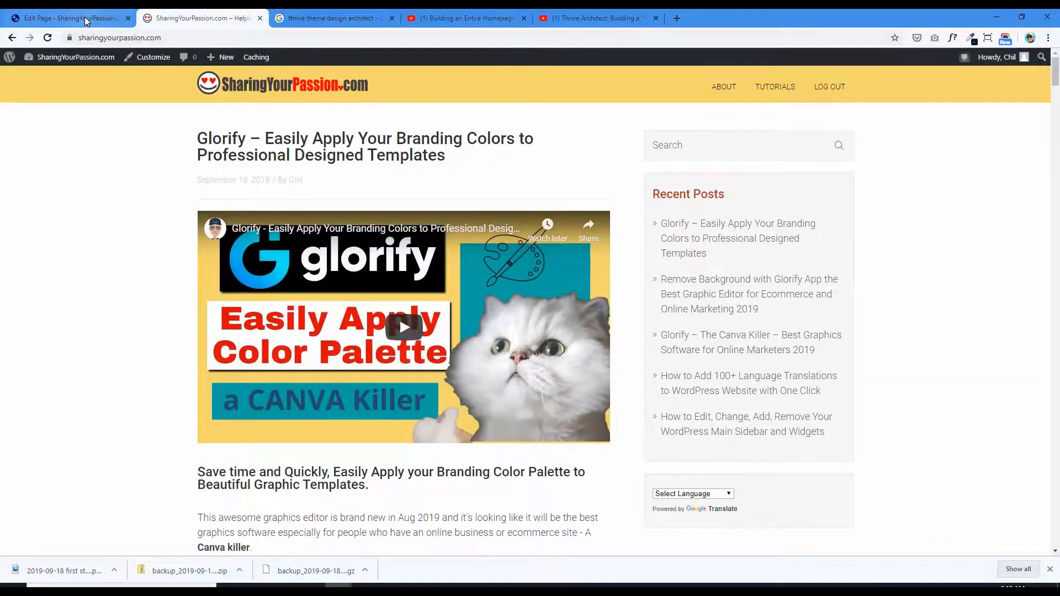
# Step: In the WordPress Reading settings, make the homepage display the static page Home and save the settings
pyautogui.click(72, 18)
pyautogui.moveTo(29, 431)
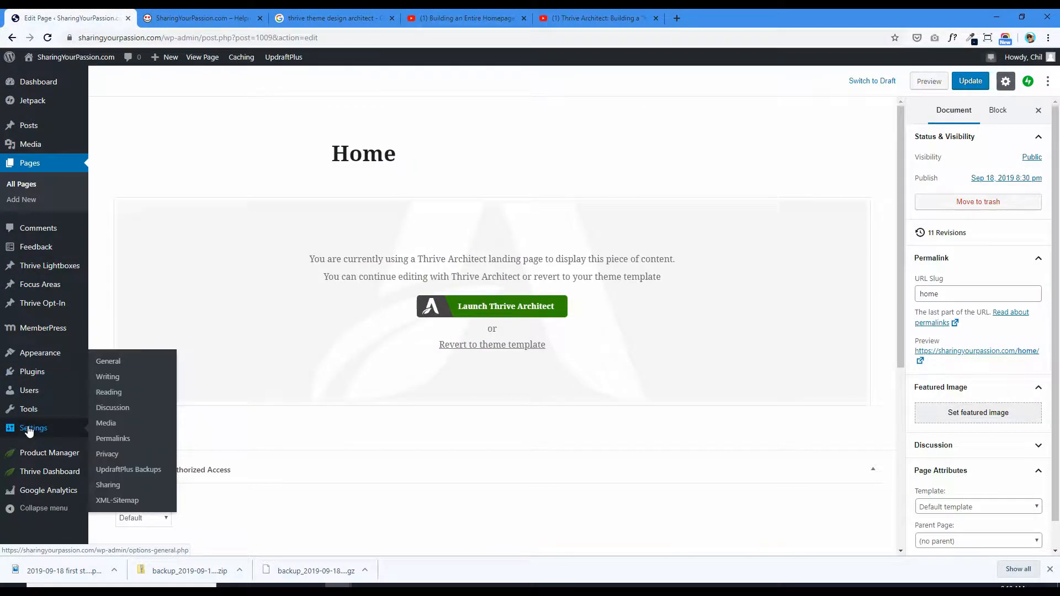
pyautogui.click(109, 393)
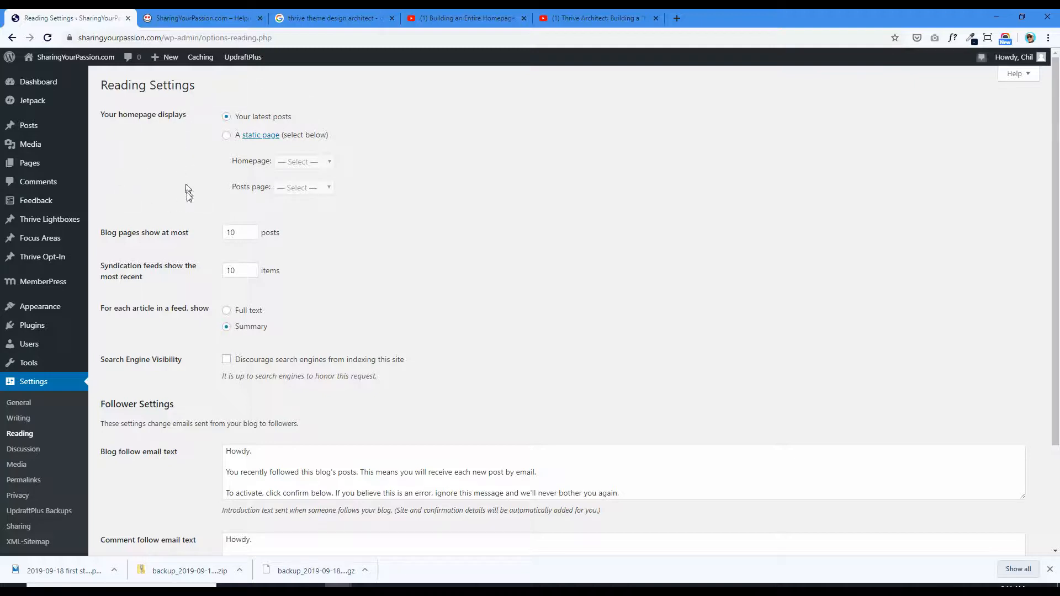
pyautogui.click(232, 162)
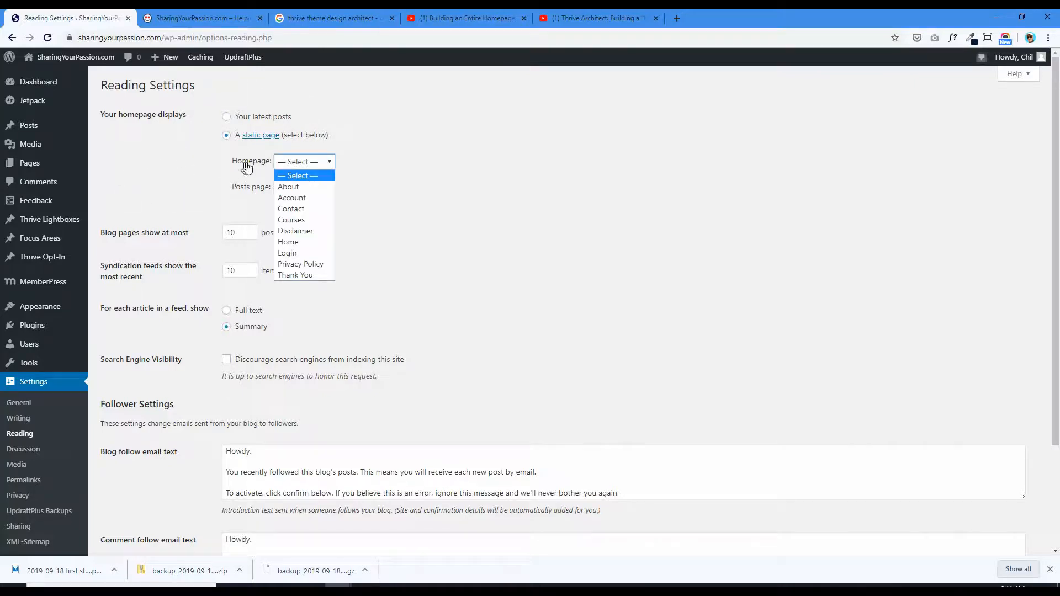
pyautogui.click(287, 242)
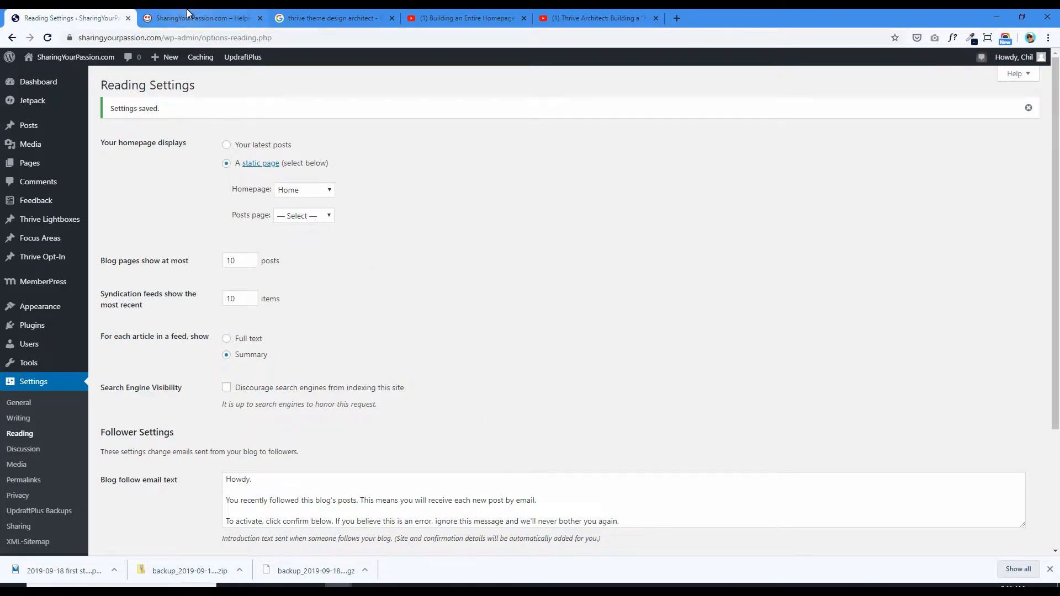
# Step: Reload the live site's front page and examine the custom homepage from its header and banner down to the footer
pyautogui.click(195, 22)
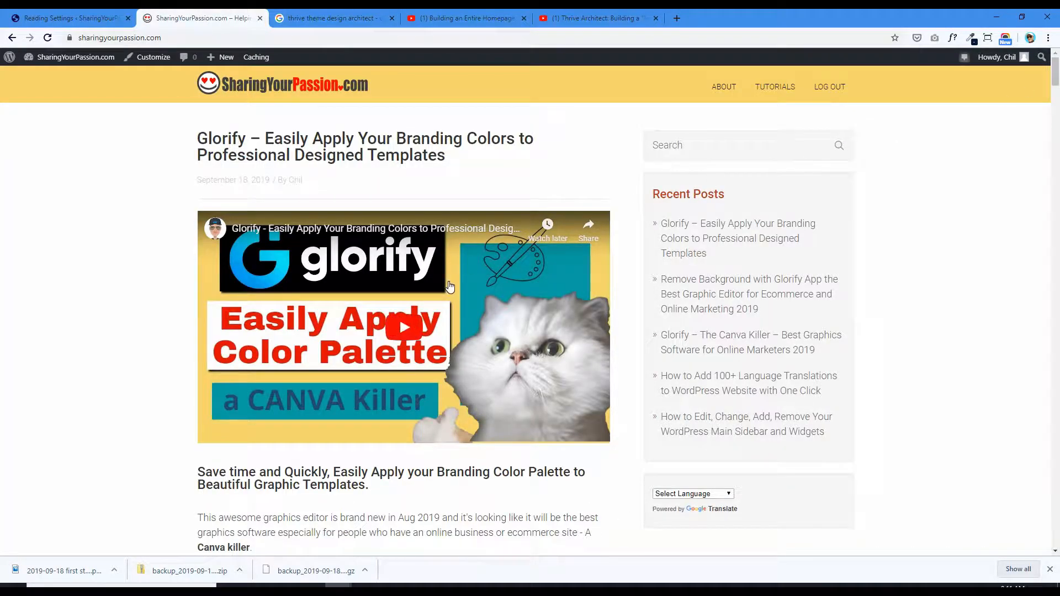
pyautogui.click(48, 37)
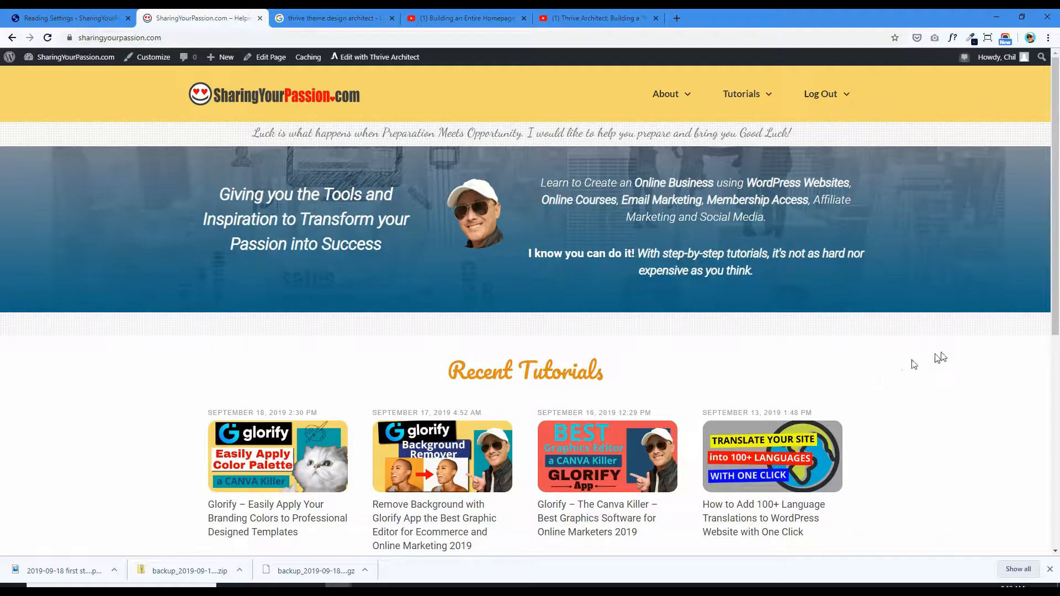
pyautogui.moveTo(1056, 130)
pyautogui.mouseDown()
pyautogui.moveTo(1057, 241)
pyautogui.moveTo(1041, 134)
pyautogui.mouseUp()
pyautogui.scroll(-5, 820, 254)
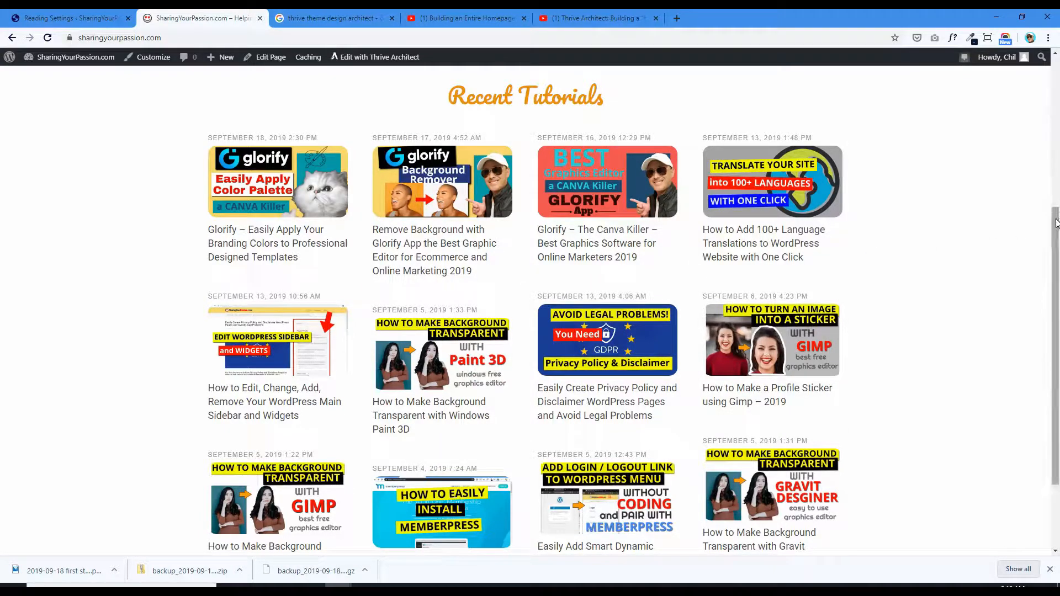
pyautogui.scroll(-3, 1056, 222)
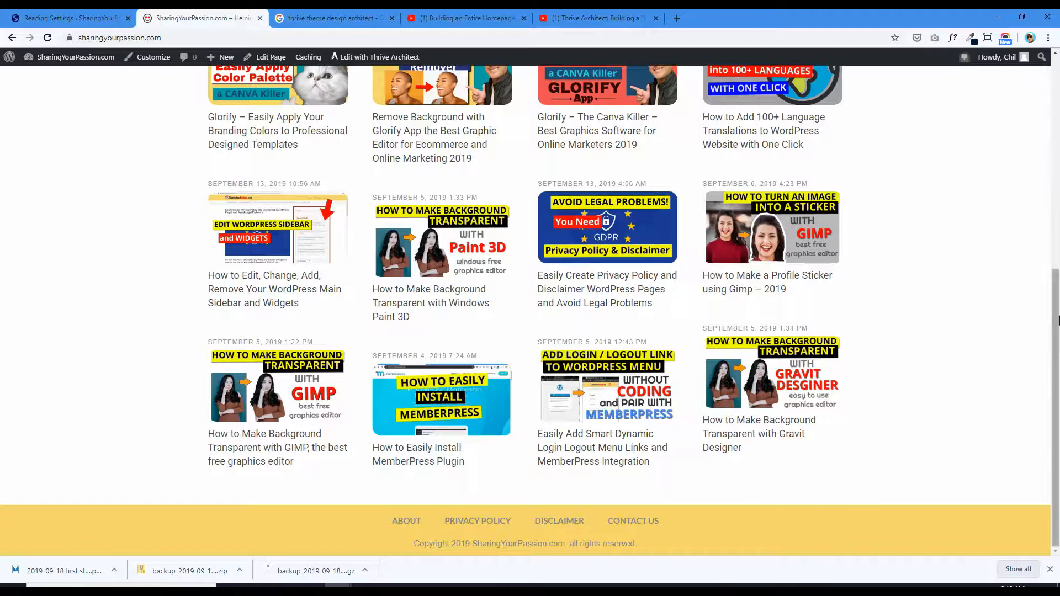
pyautogui.moveTo(1058, 319)
pyautogui.mouseDown()
pyautogui.moveTo(1051, 139)
pyautogui.moveTo(1053, 325)
pyautogui.mouseUp()
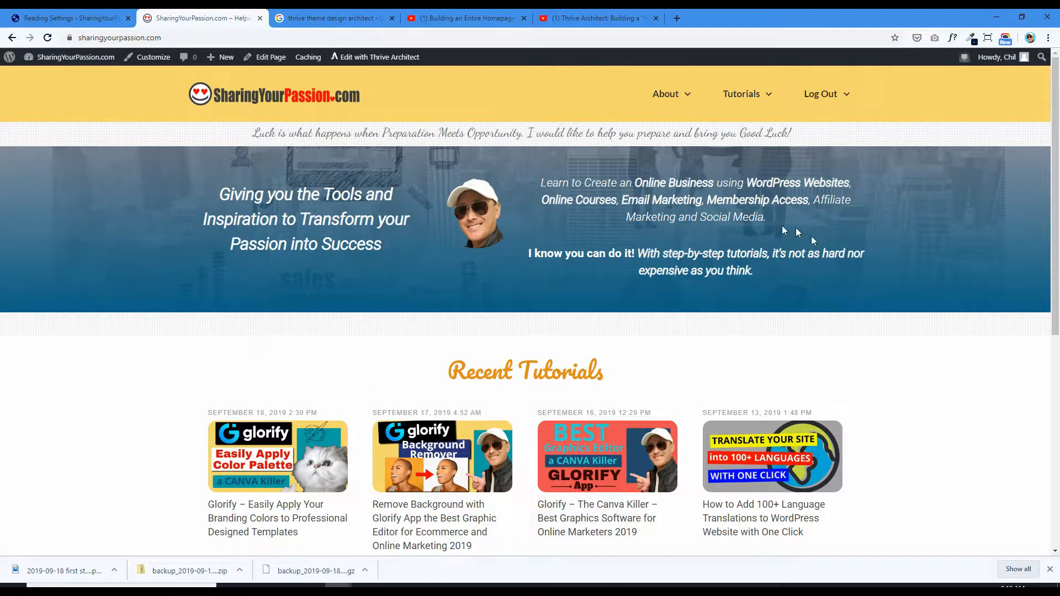
pyautogui.scroll(-5, 798, 232)
pyautogui.scroll(-2, 639, 287)
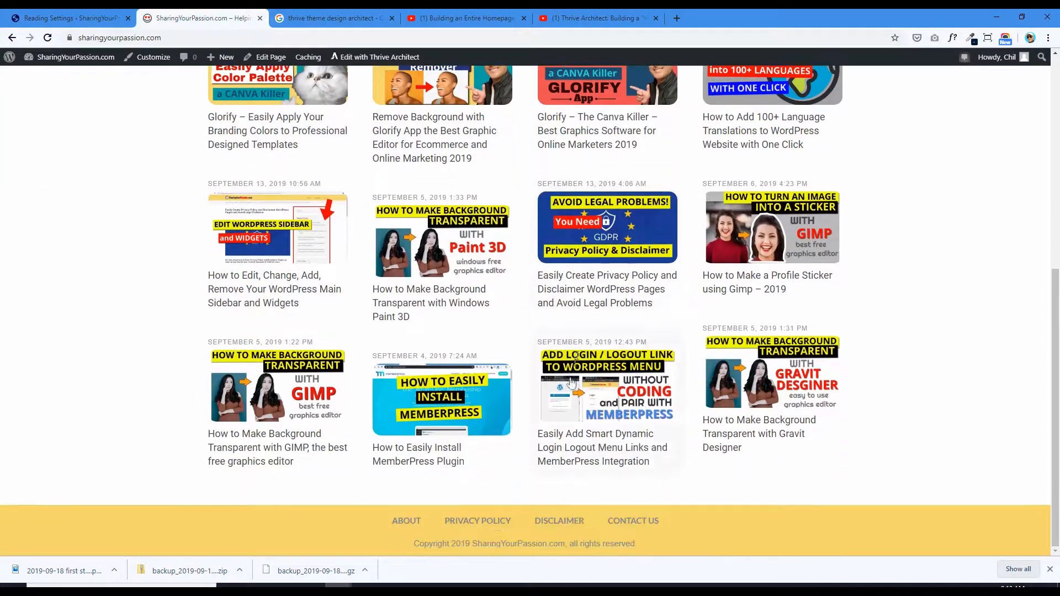